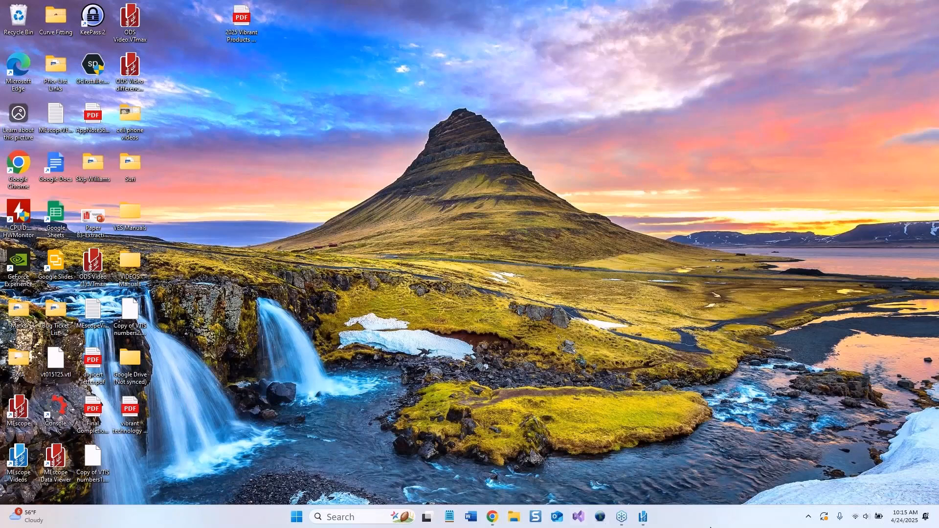
Switch to MEscope Videos, leave the ODS Video (1) project and start processing a raw video from file.
click(642, 518)
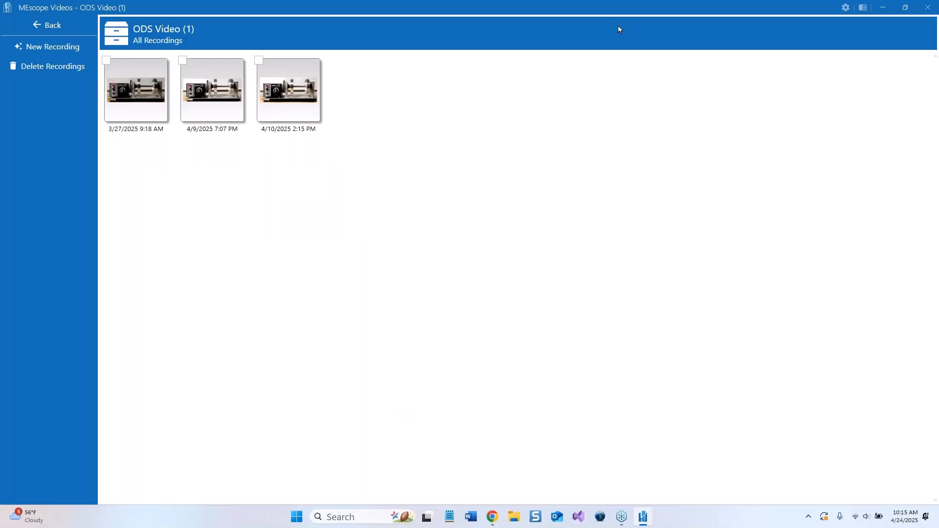
drag(628, 7, 493, 24)
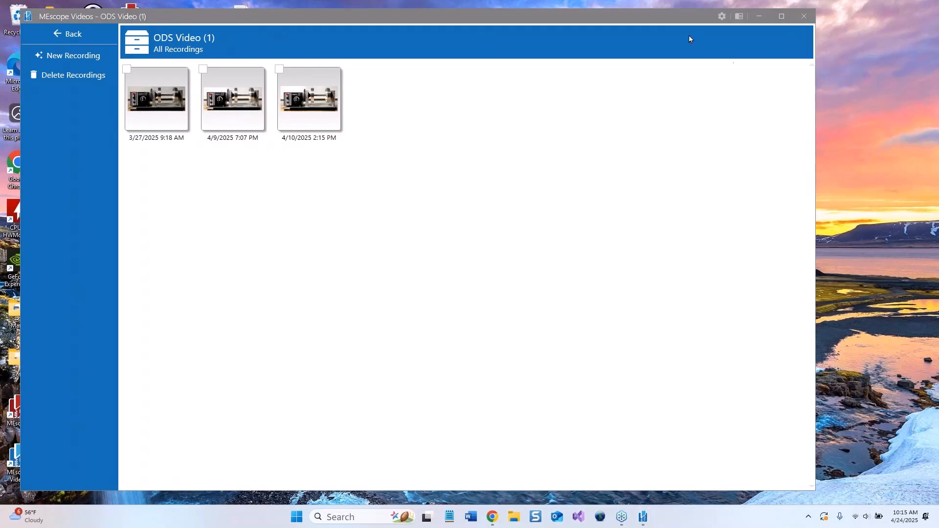
click(780, 18)
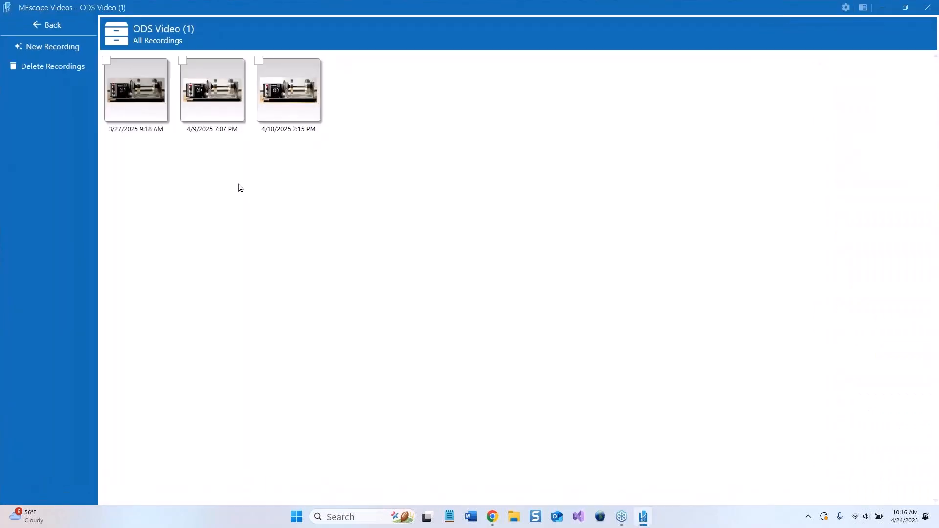
click(46, 29)
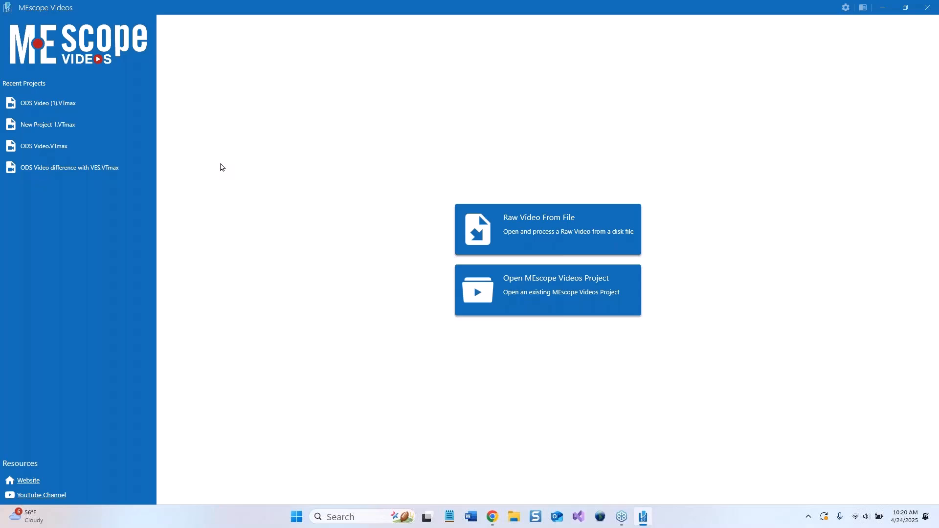
click(531, 226)
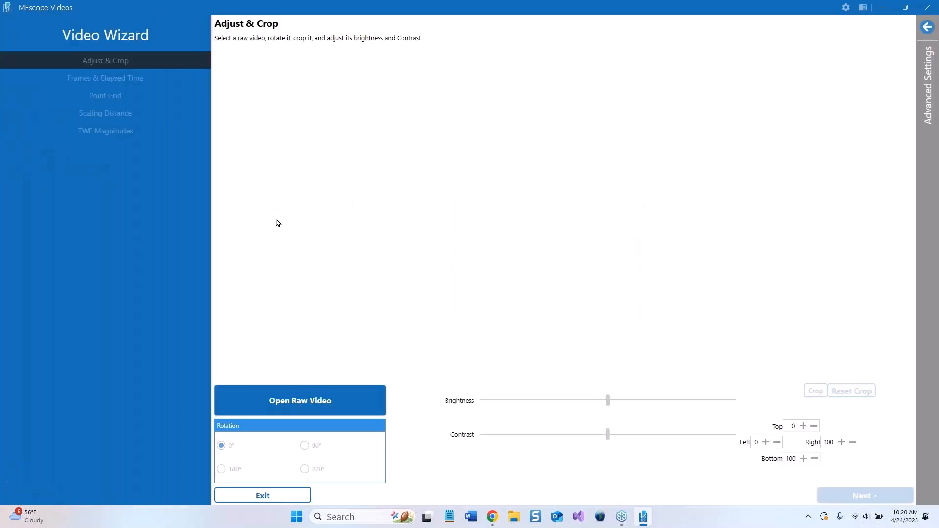
Browse for the raw video in the shared drives of Google Drive (G:).
click(305, 397)
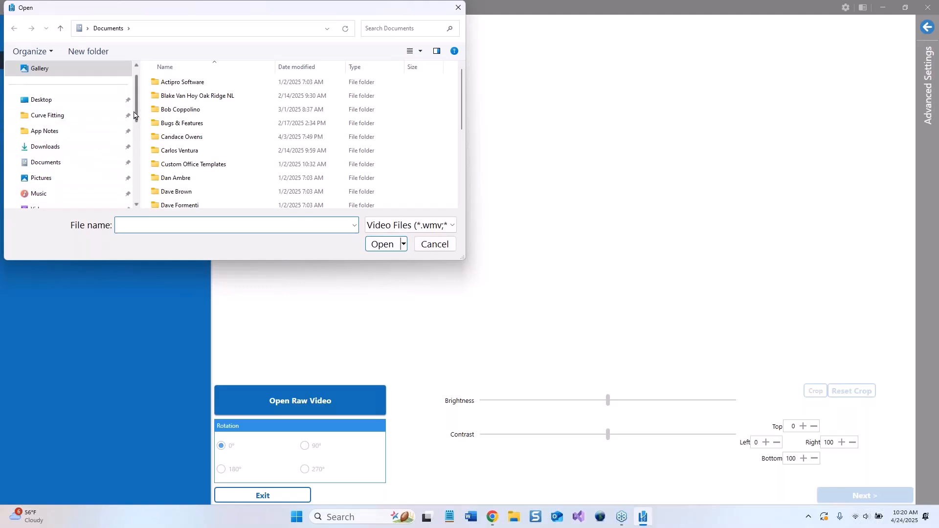
scroll(134, 127, down, 1)
scroll(134, 126, down, 4)
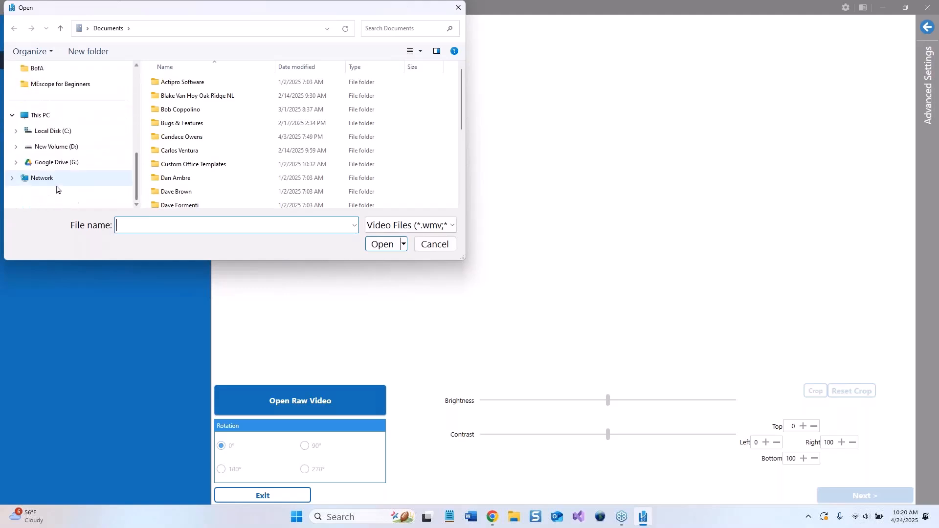
click(57, 165)
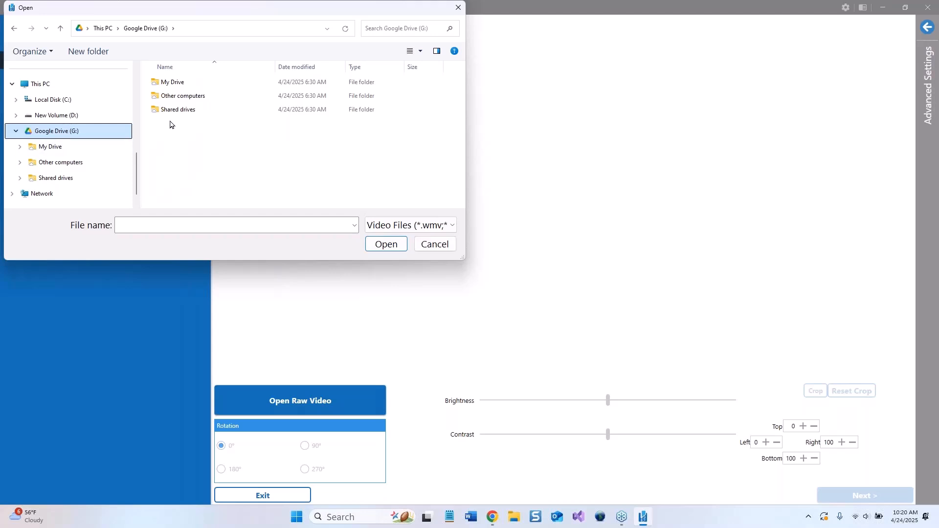
click(178, 111)
double_click(178, 111)
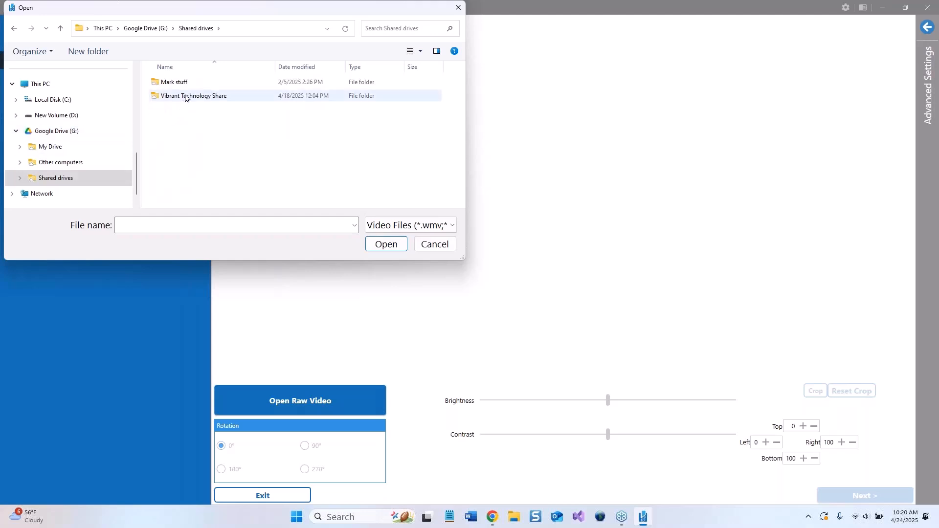
Open 4 Outer Screws.MOV from the folder "9 unbalance cases-small rotor raw vidoes" in Vibrant Technology Share.
click(186, 96)
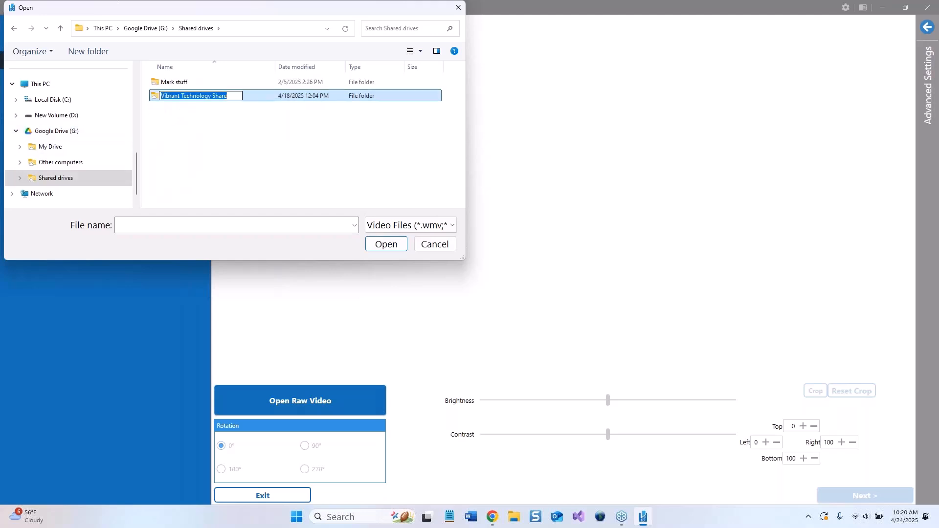
click(184, 81)
double_click(181, 96)
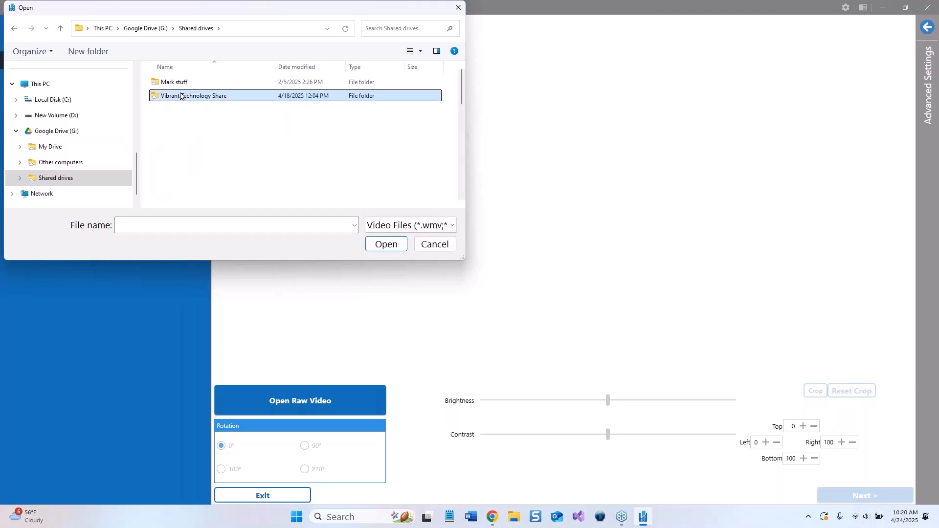
click(187, 83)
double_click(186, 83)
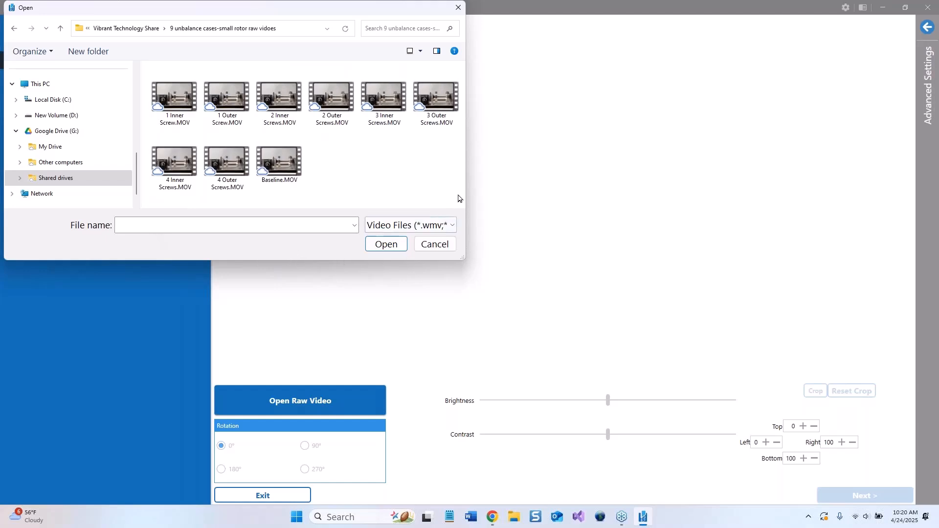
drag(465, 191, 598, 207)
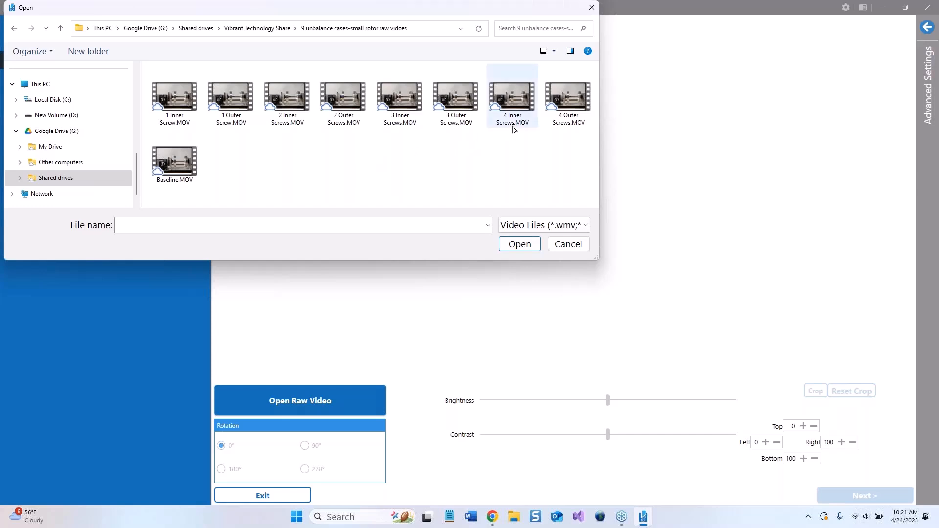
double_click(550, 107)
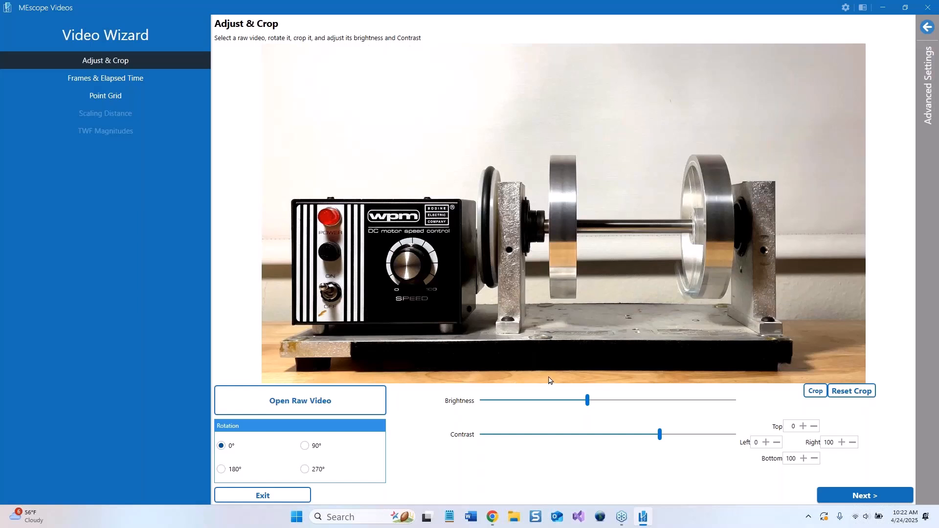
Crop the video to the outer rotor and its bearing support, about top 17, bottom 97, left 66 and right 90, and continue.
click(822, 394)
drag(657, 99, 797, 362)
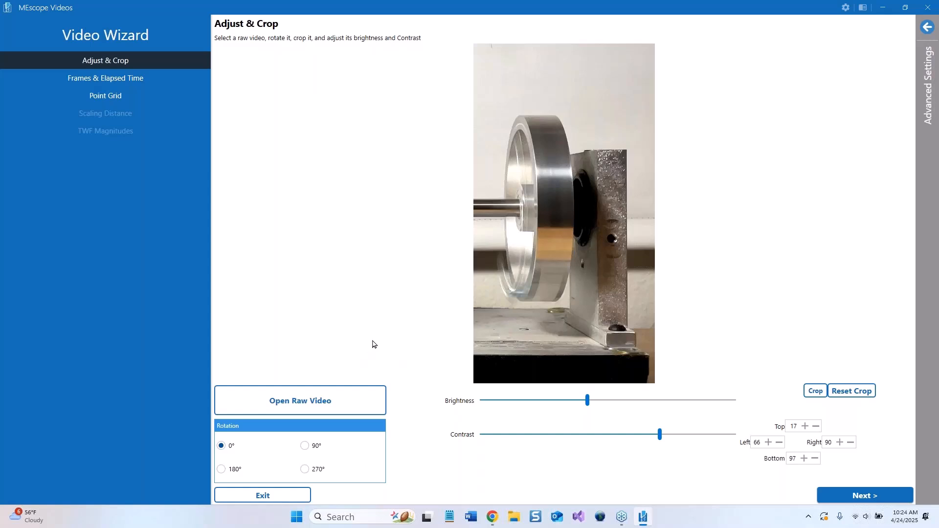
click(848, 499)
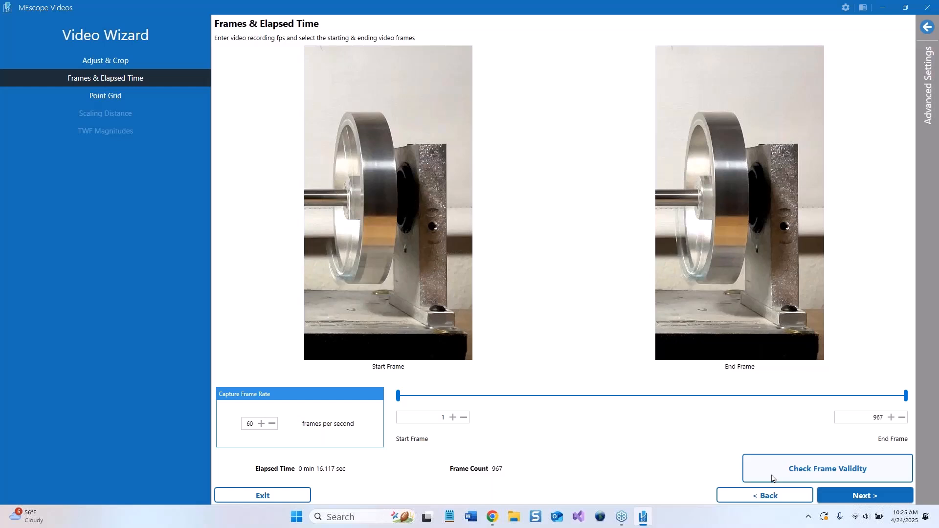
Limit the video to a start frame of 241 and an end frame of 521, and continue to the point grid.
click(851, 497)
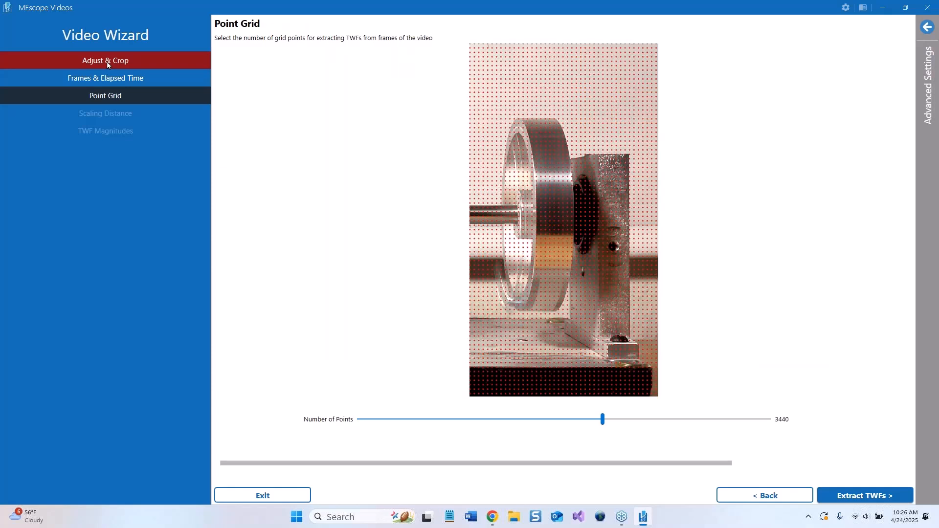
click(83, 82)
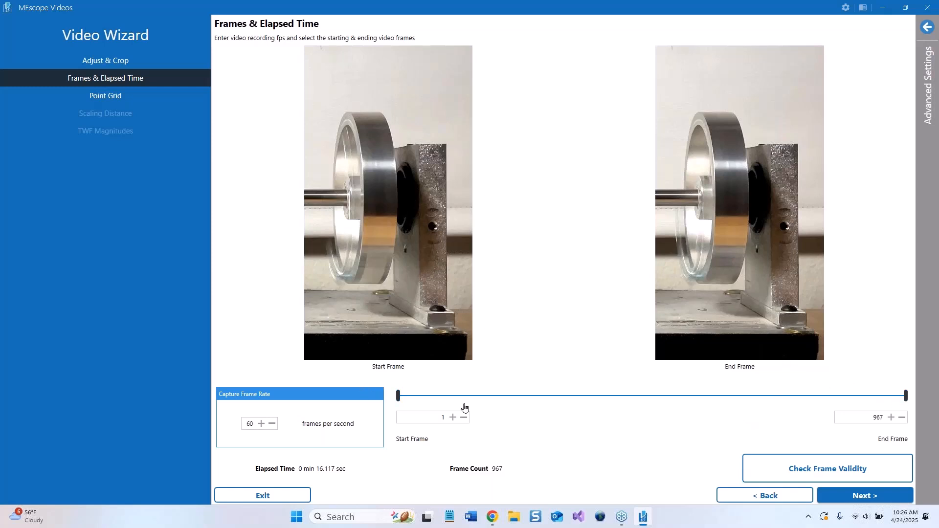
drag(398, 396, 521, 397)
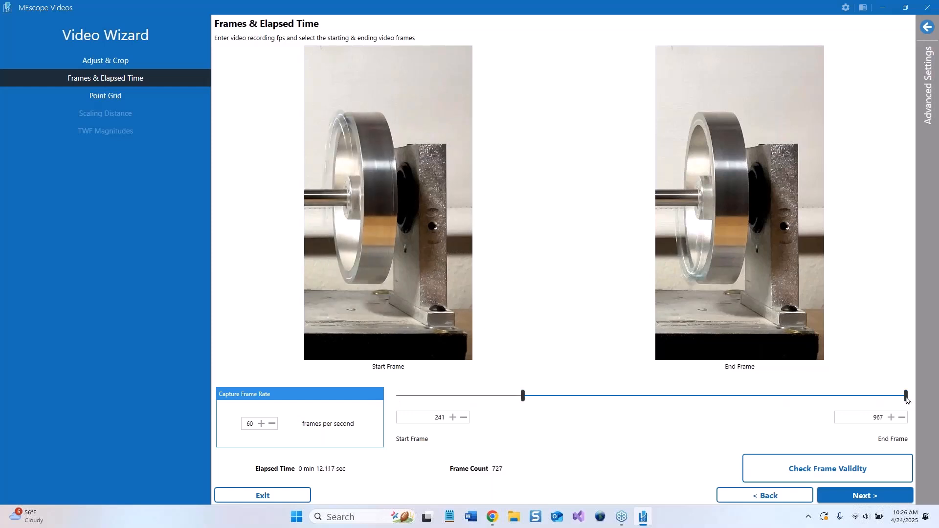
drag(904, 397, 670, 410)
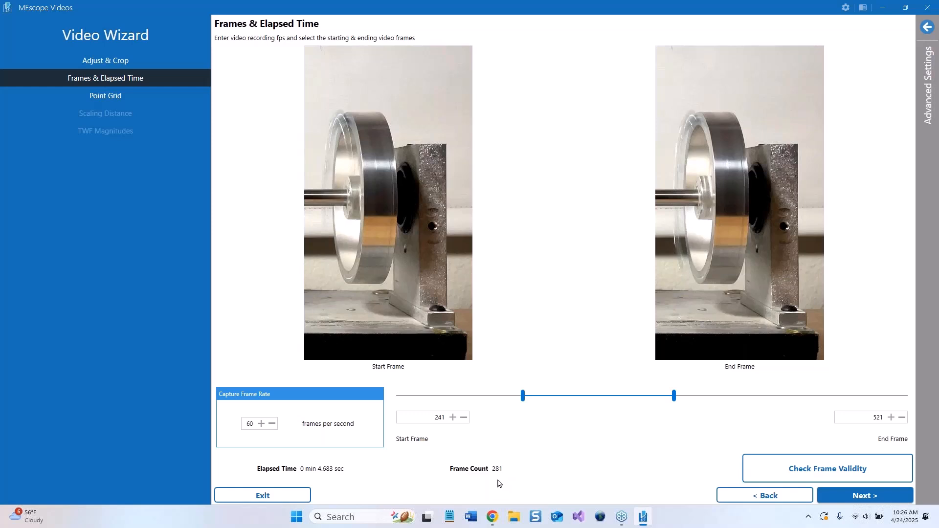
click(829, 499)
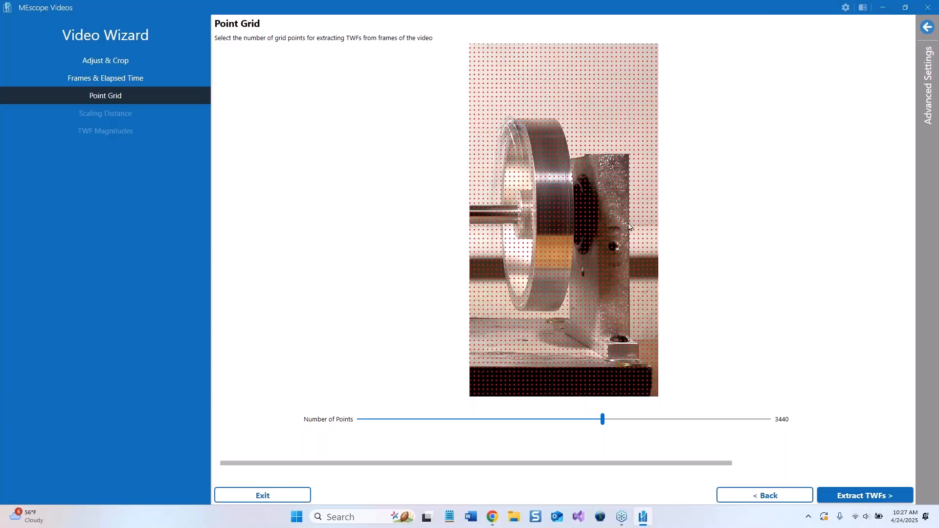
Reduce the point grid to 2275 points and extract the TWFs.
mouse_move(602, 418)
mouse_down()
mouse_move(584, 425)
mouse_move(609, 425)
mouse_move(570, 423)
mouse_move(586, 421)
mouse_up()
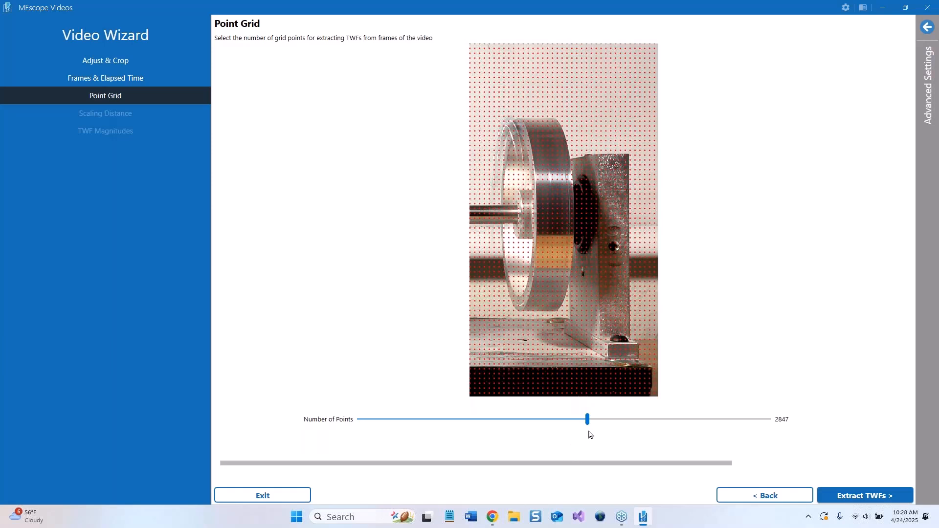
drag(587, 419, 547, 420)
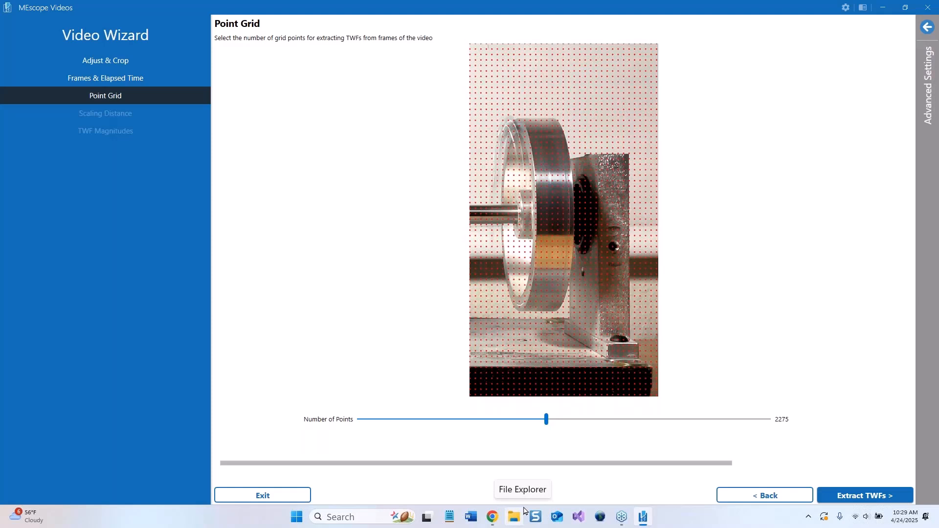
click(850, 500)
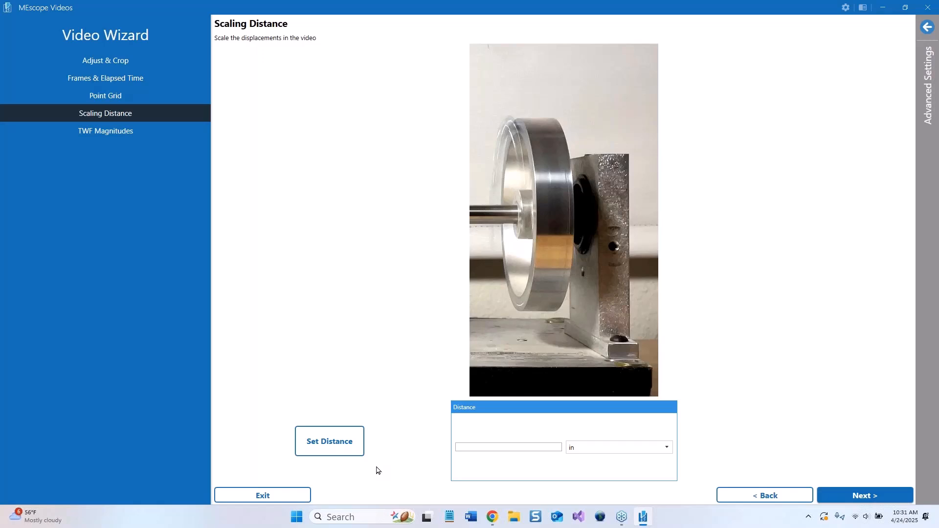
Mark the height of the bearing support as the scaling distance, set it to 4.37 in, and continue.
click(334, 445)
click(599, 353)
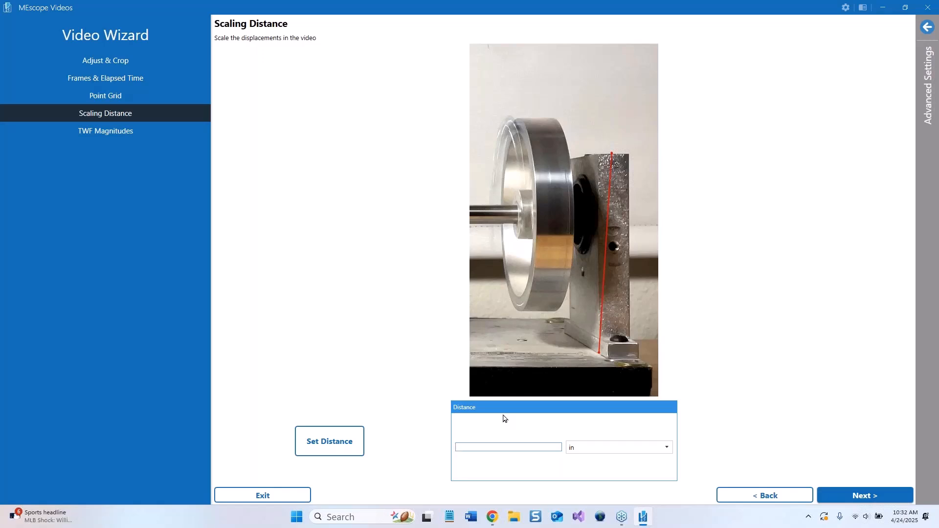
text(4.37)
click(882, 498)
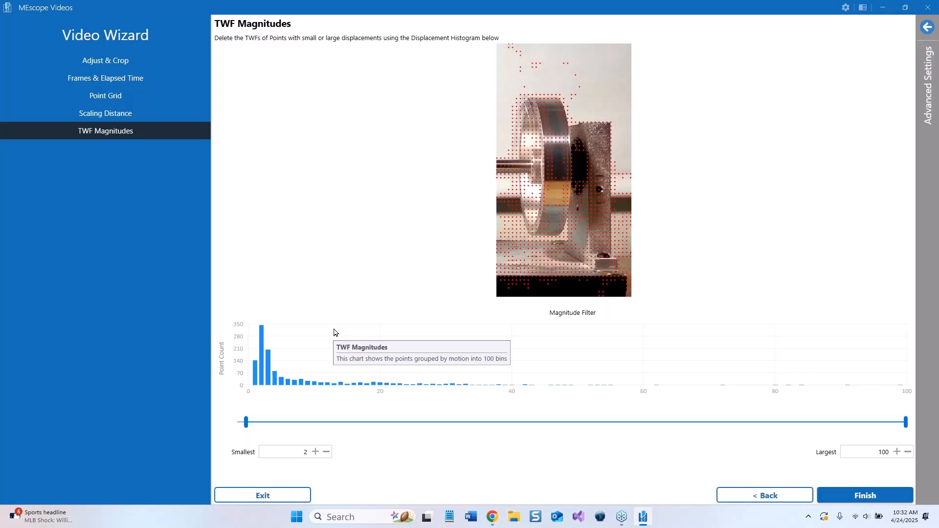
Try a smallest TWF magnitude of 1, raise it again to filter out low-motion points, and finish the wizard.
click(327, 452)
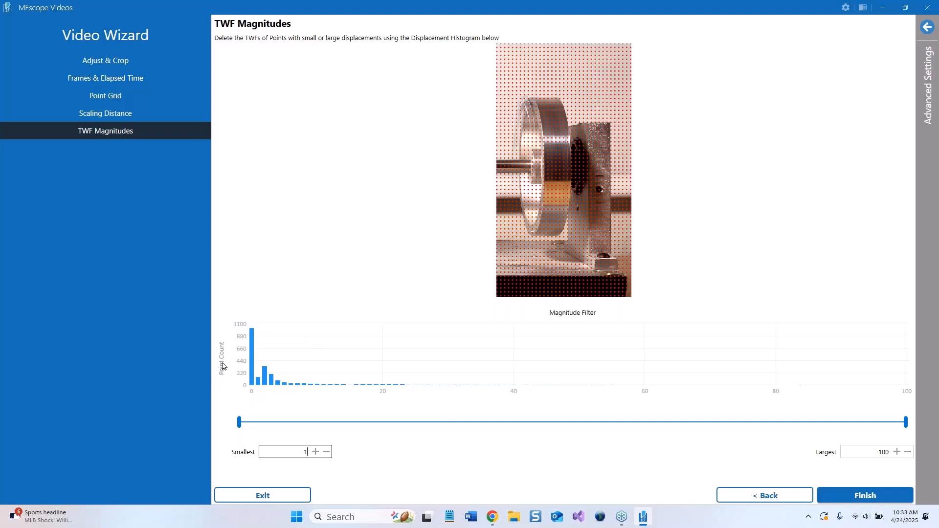
mouse_move(253, 338)
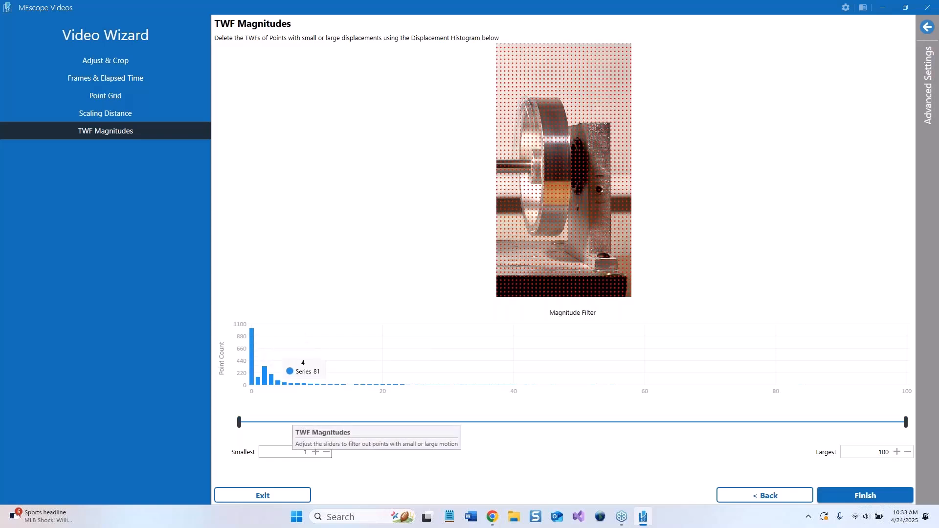
click(315, 451)
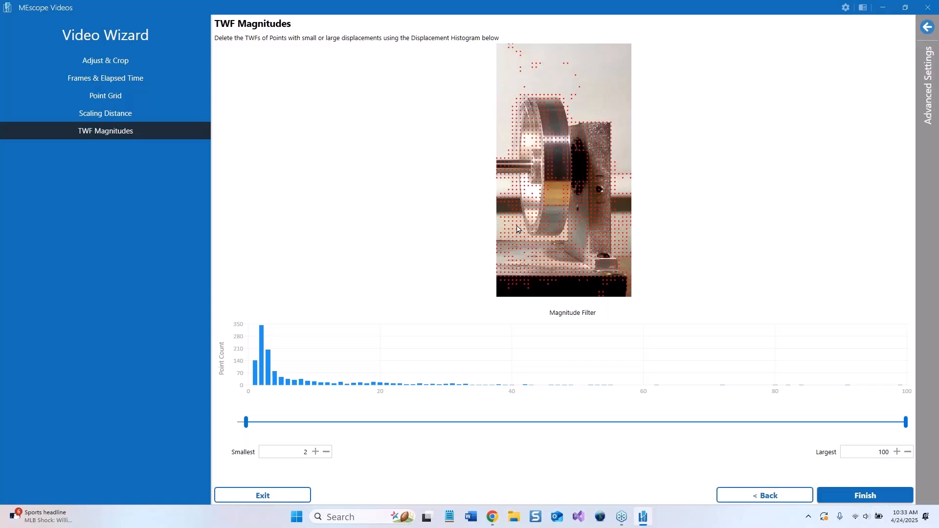
click(315, 452)
click(848, 492)
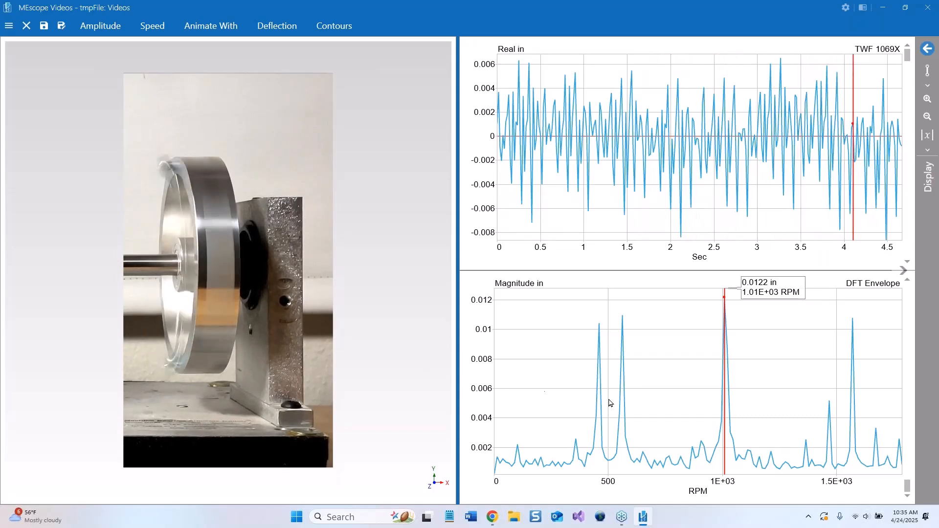
Place the cursor on the DFT Envelope peak at about 1.01E+03 RPM and increase the animation amplitude to 30.
click(726, 373)
drag(726, 373, 724, 376)
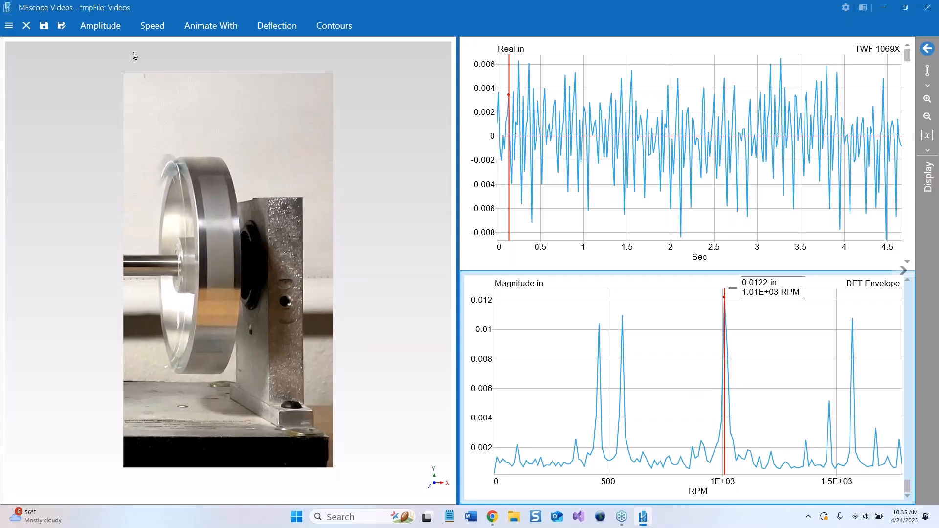
click(100, 25)
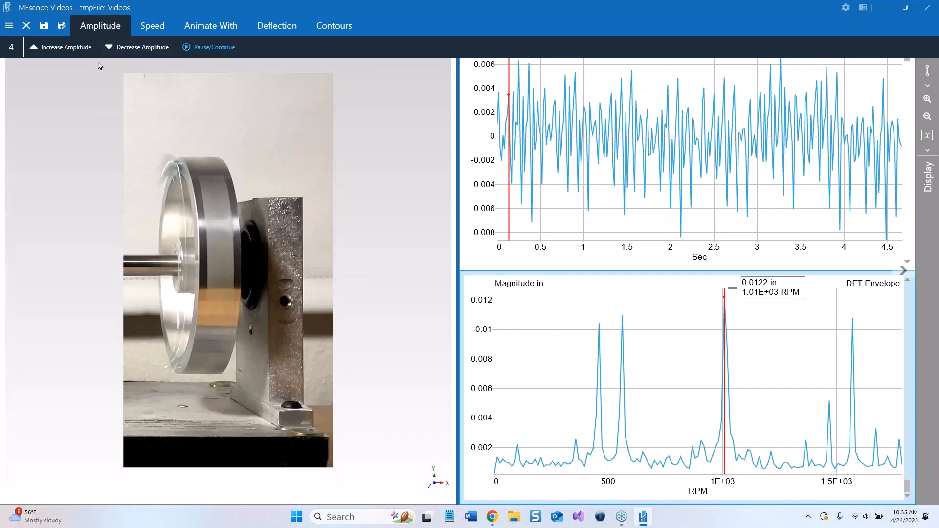
click(83, 46)
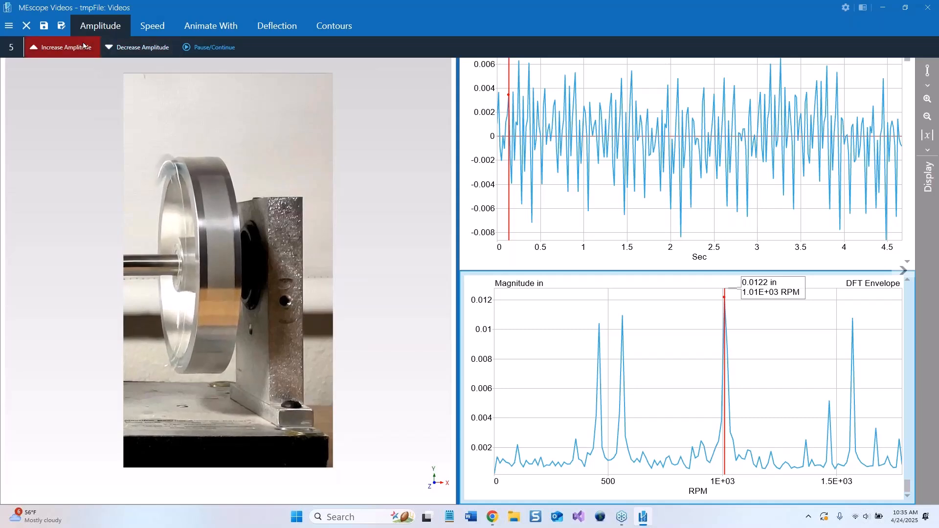
click(83, 46)
click(83, 46)
click(83, 46)
click(83, 46)
click(84, 46)
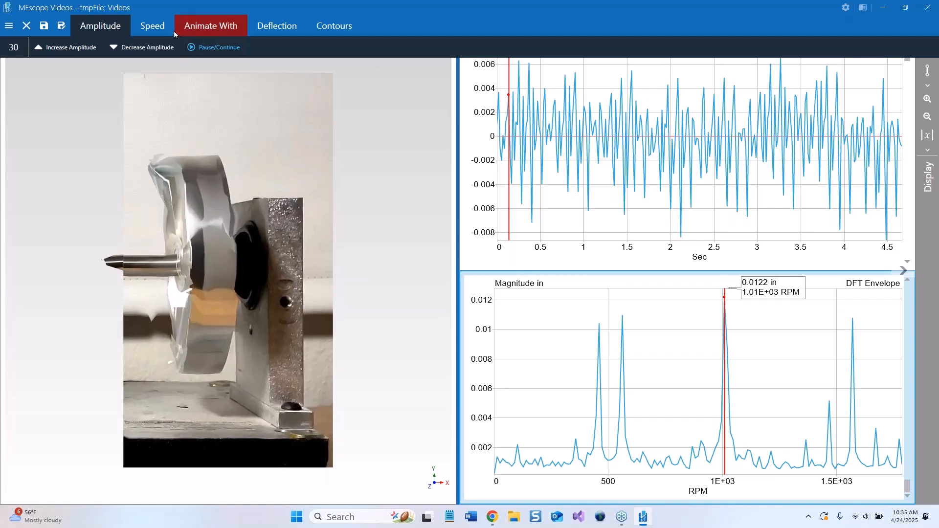
Slow the rotor animation to a speed of 30.
click(153, 25)
click(126, 47)
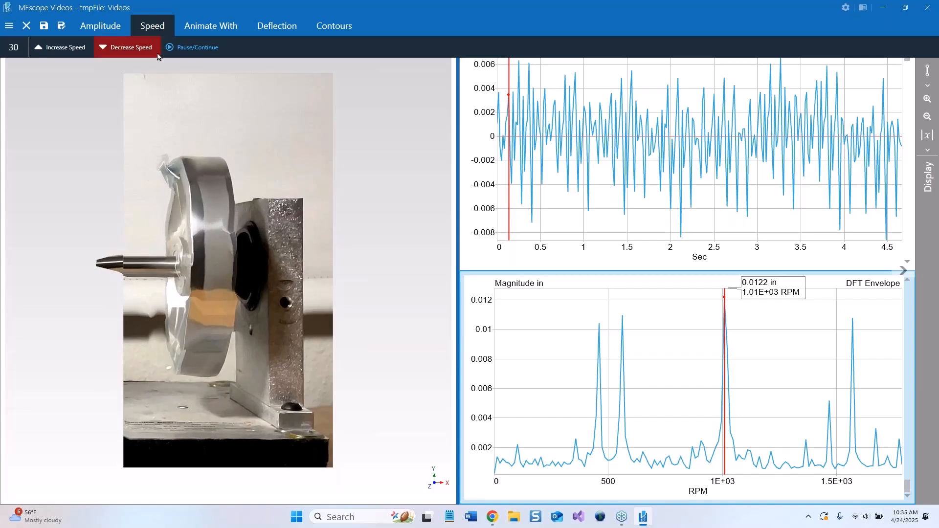
click(211, 51)
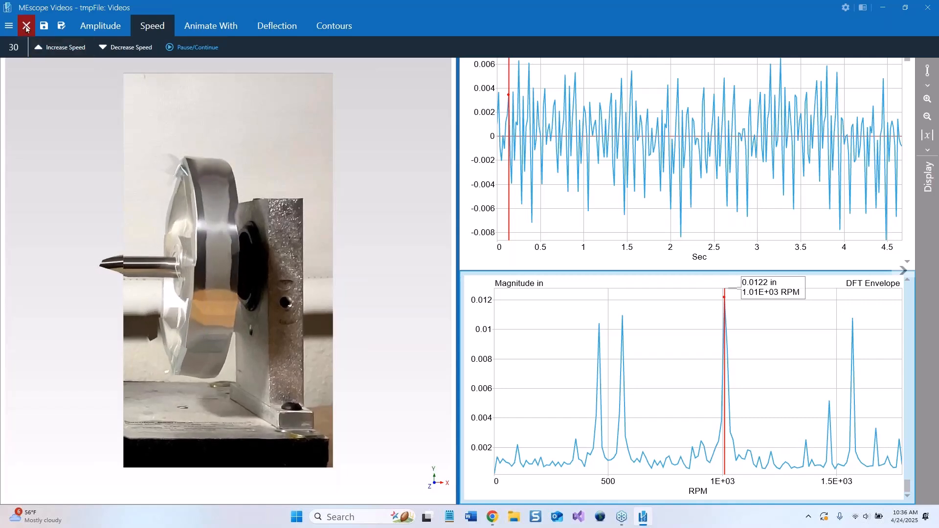
Close the current project without saving and open the 3/27/2025 9:18 AM recording from ODS Video (1).VTmax.
key(alt+F4)
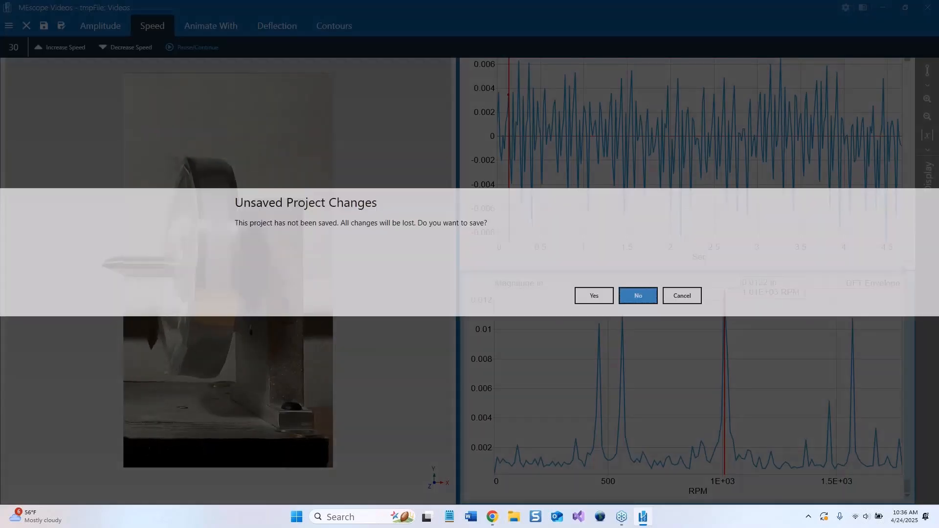
click(641, 299)
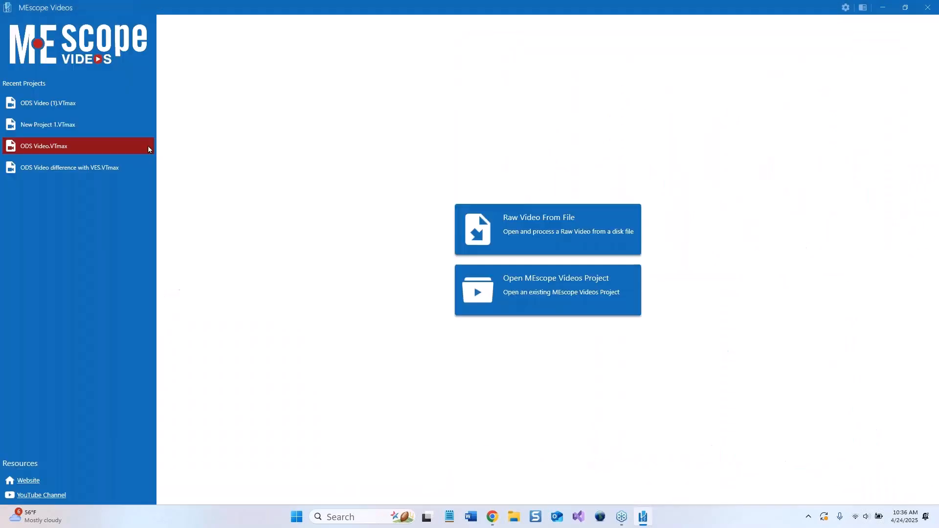
click(65, 106)
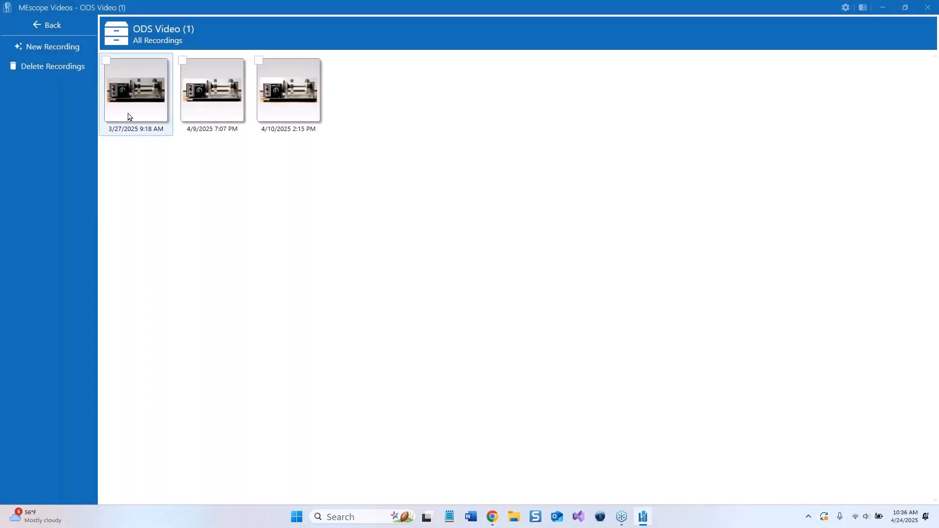
double_click(117, 91)
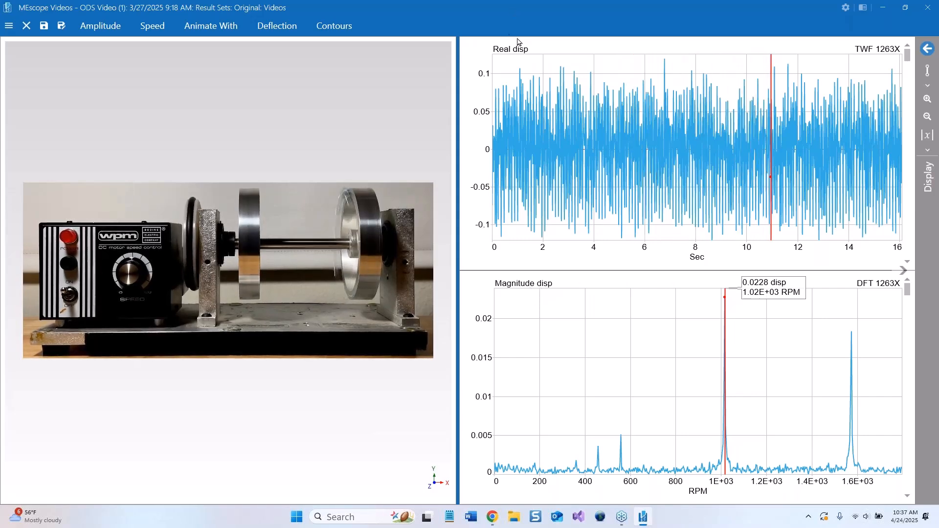
Animate the rotor from the TWF time waveform and increase the animation amplitude to 40.
click(517, 120)
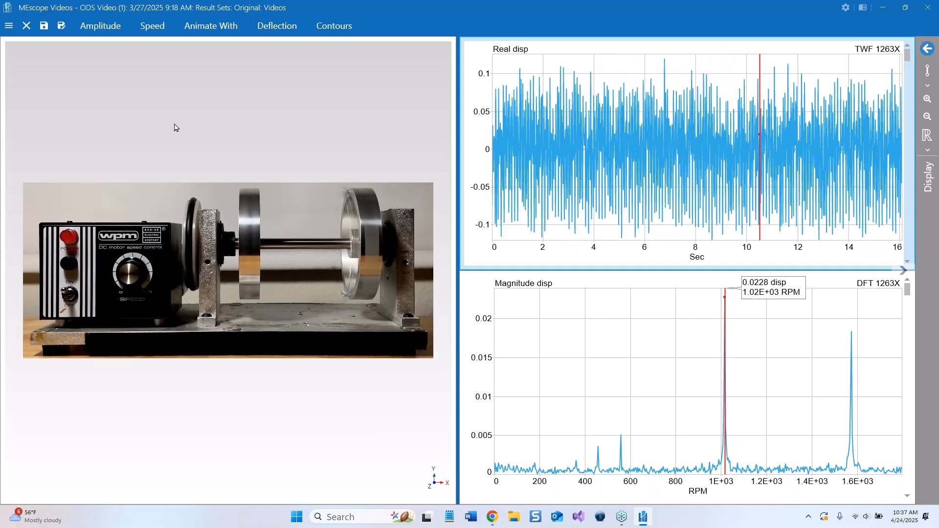
click(101, 26)
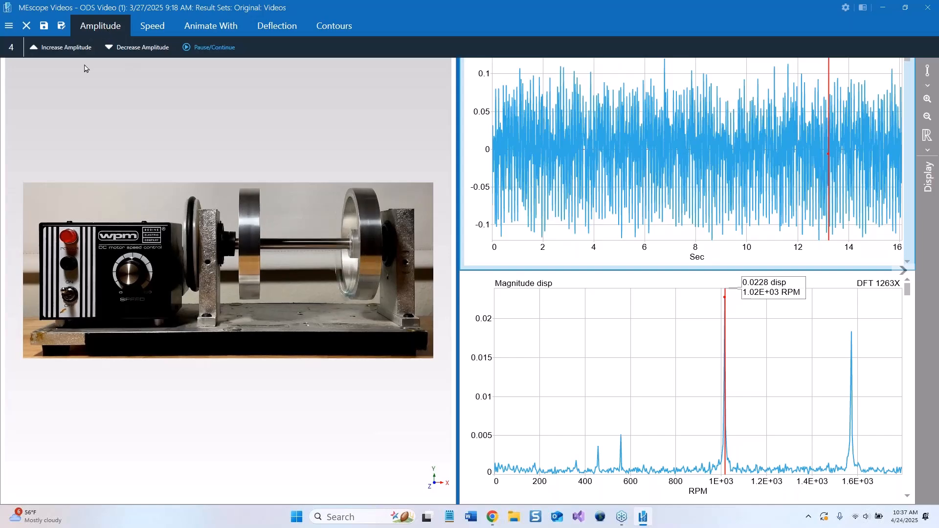
click(61, 47)
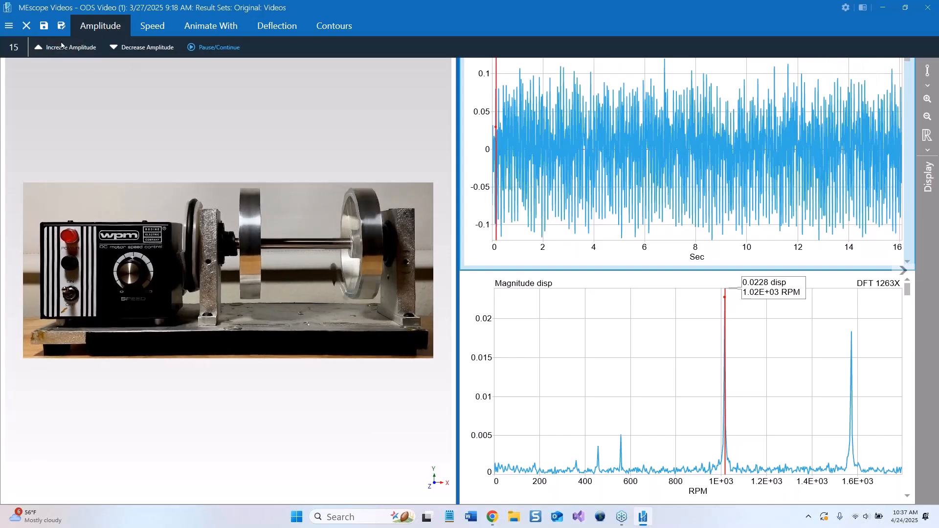
click(61, 47)
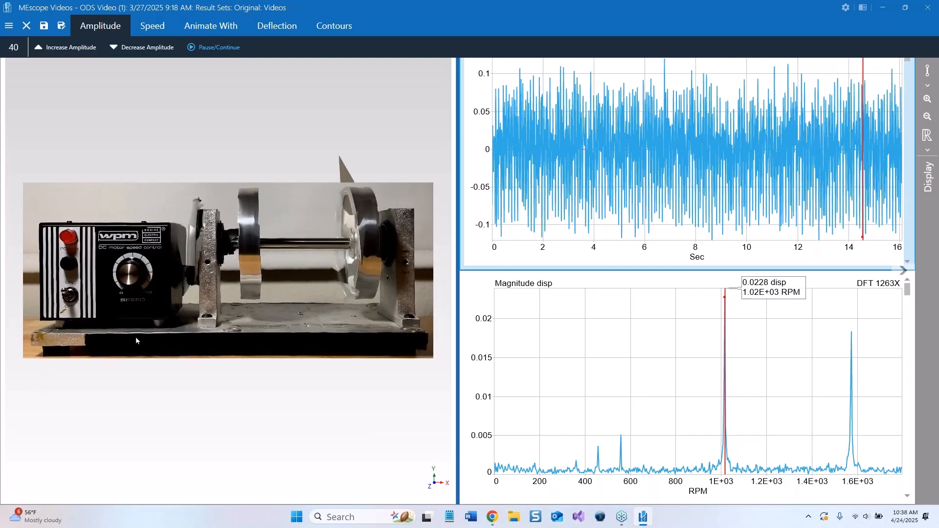
Restore the window to a smaller size and set a Peak Cursor around the DFT peak at 1.02E+03 RPM.
drag(721, 360, 724, 365)
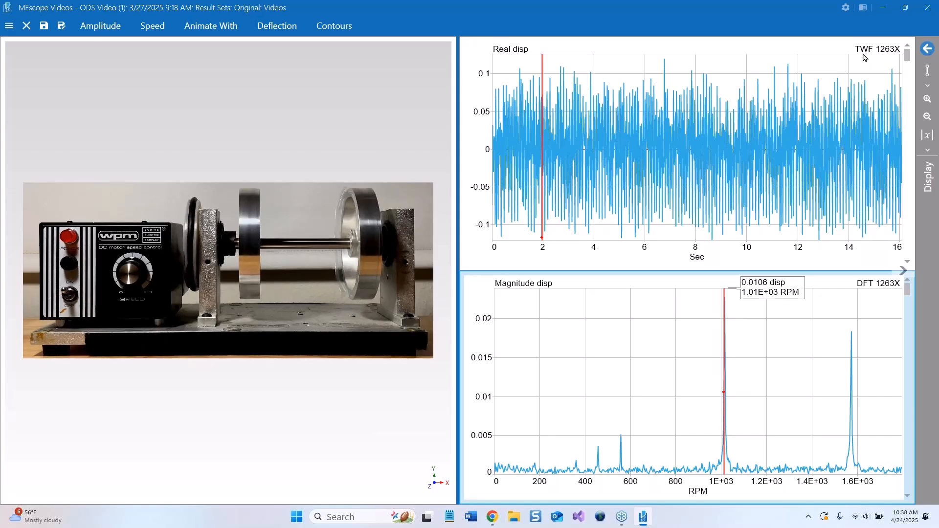
double_click(793, 6)
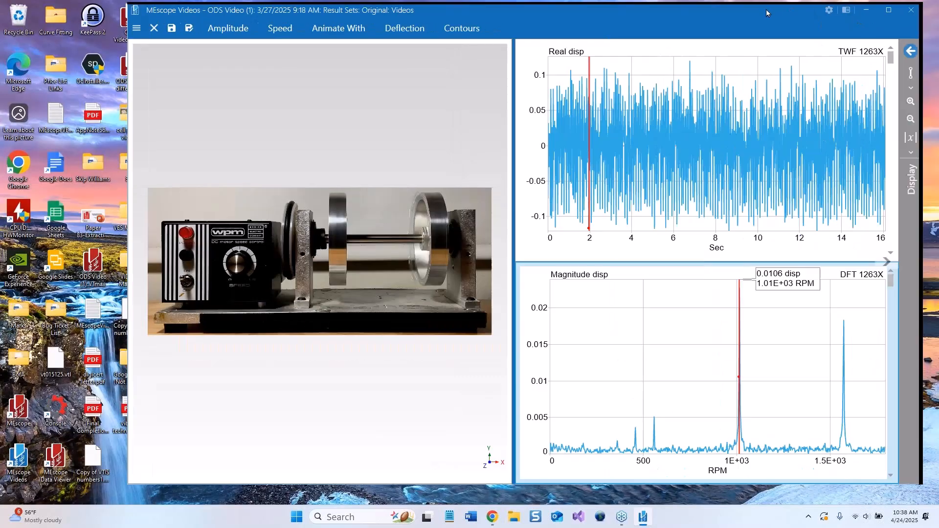
click(909, 50)
click(862, 93)
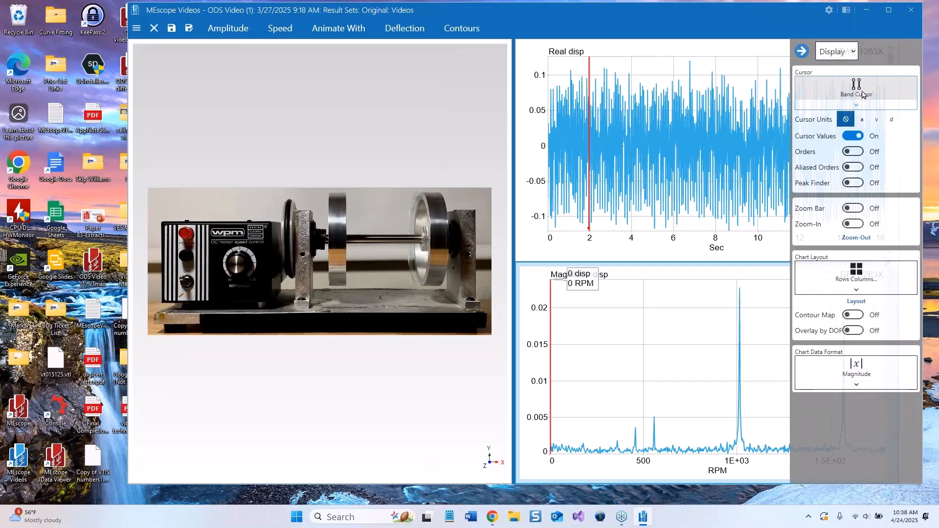
click(862, 94)
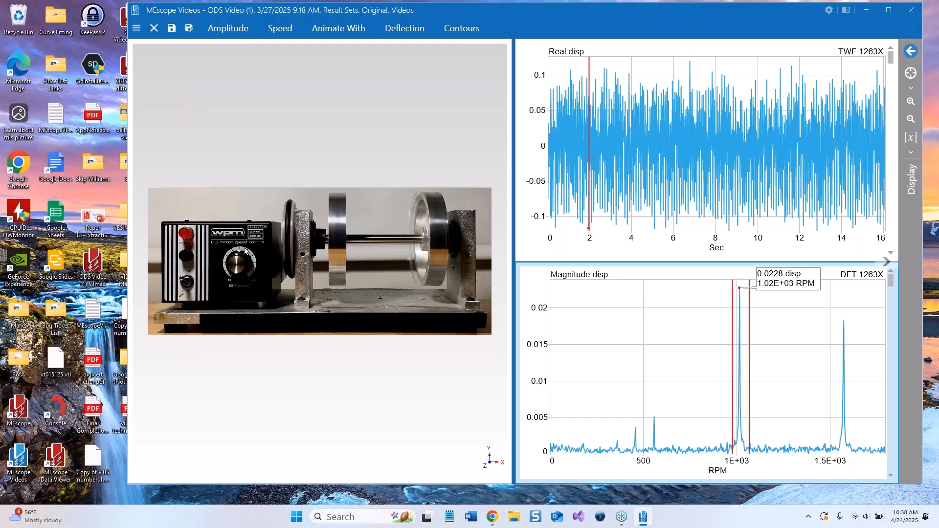
Increase the animation amplitude to 35 for the deflection at the 1.02E+03 RPM peak.
click(231, 30)
click(196, 49)
click(196, 50)
click(195, 49)
click(195, 49)
click(195, 49)
click(195, 49)
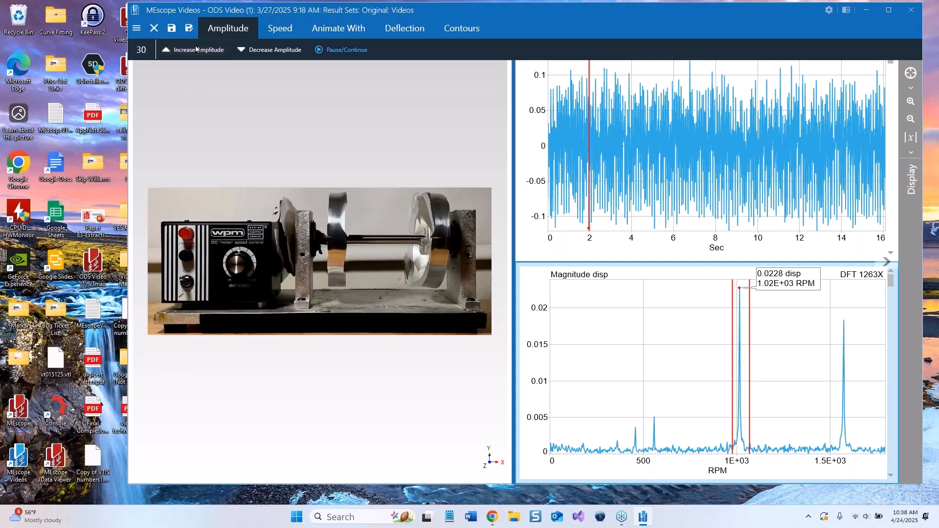
click(196, 49)
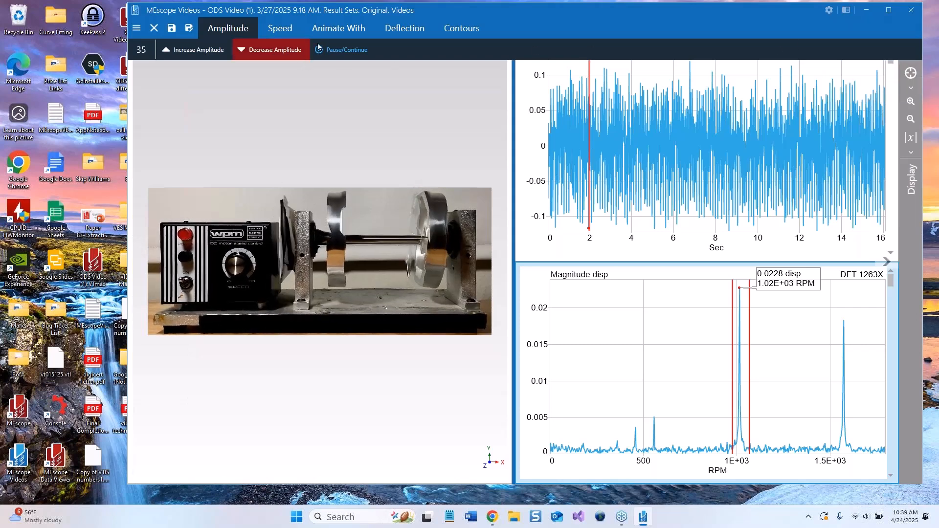
Turn on Orders for the DFT chart and recenter the peak cursor band on the 1.02E+03 RPM peak.
click(383, 117)
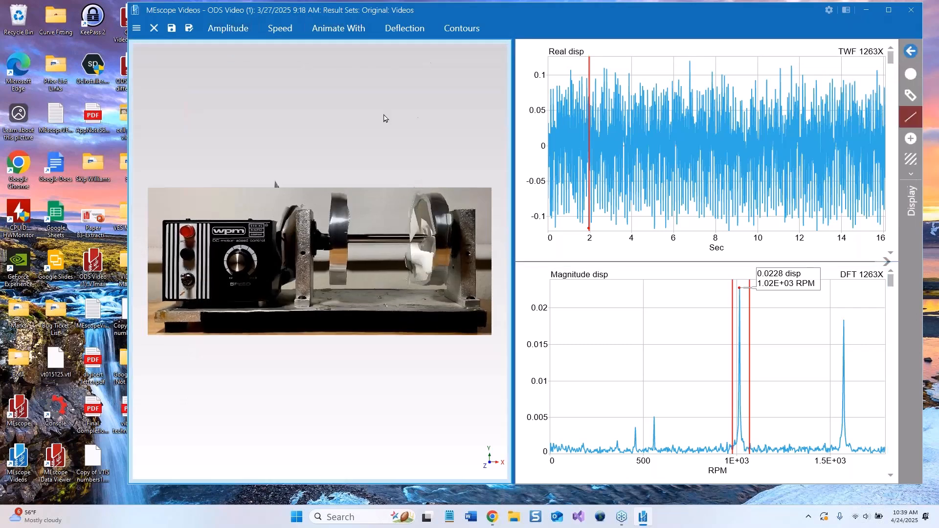
click(910, 50)
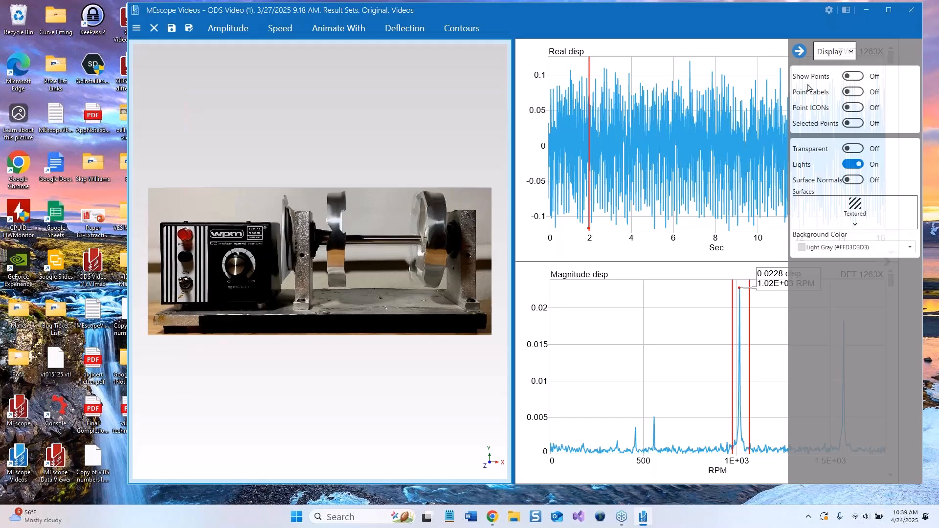
click(744, 306)
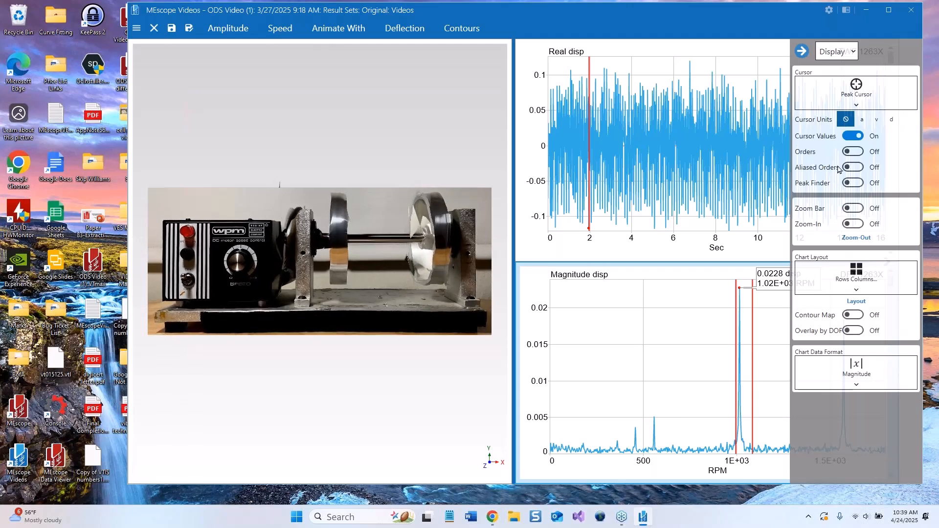
click(853, 153)
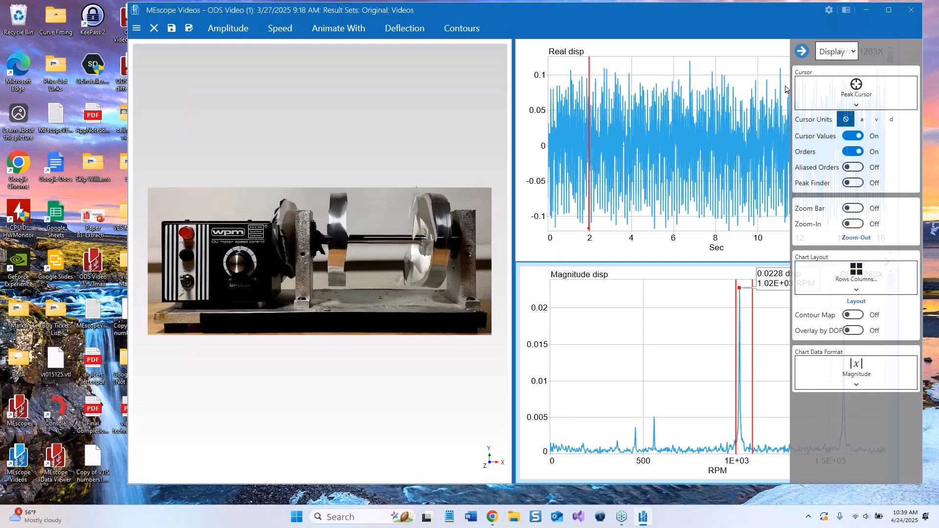
click(805, 52)
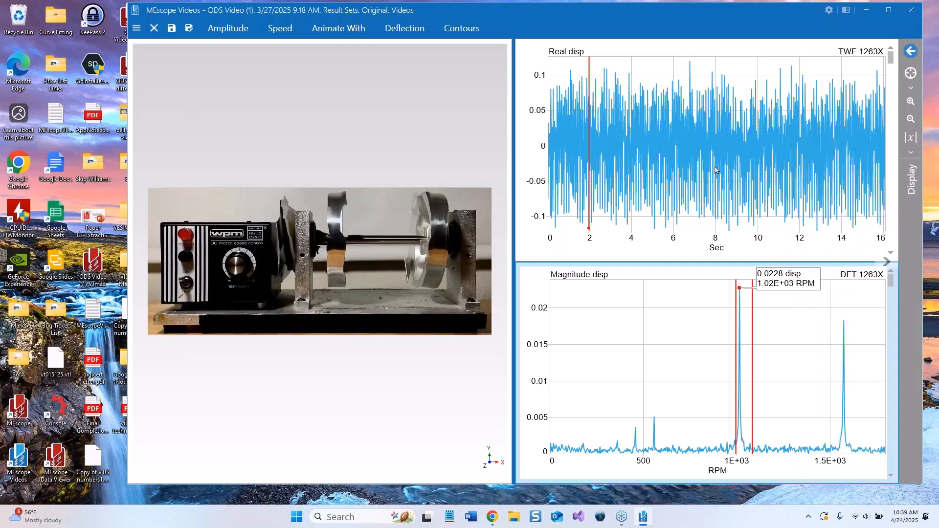
drag(742, 324, 741, 327)
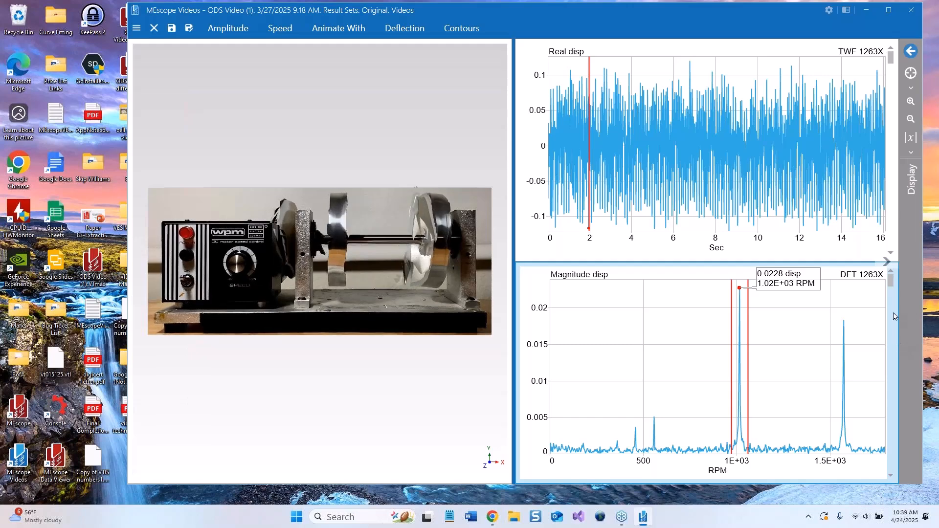
Unwrap the aliased orders of the DFT Envelope with Show Aliased Orders enabled and the cursor band around the 1.02E+03 RPM peak.
drag(890, 282, 881, 357)
scroll(880, 357, down, 3)
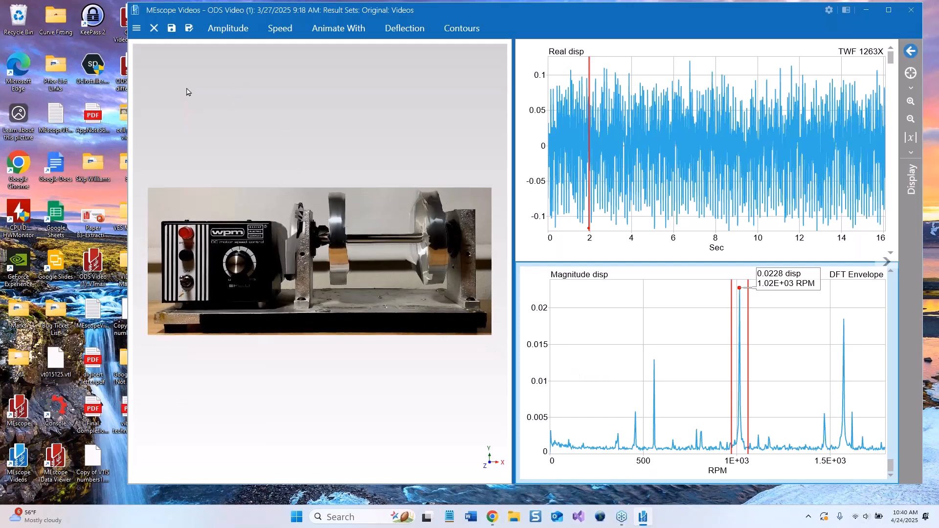
click(138, 28)
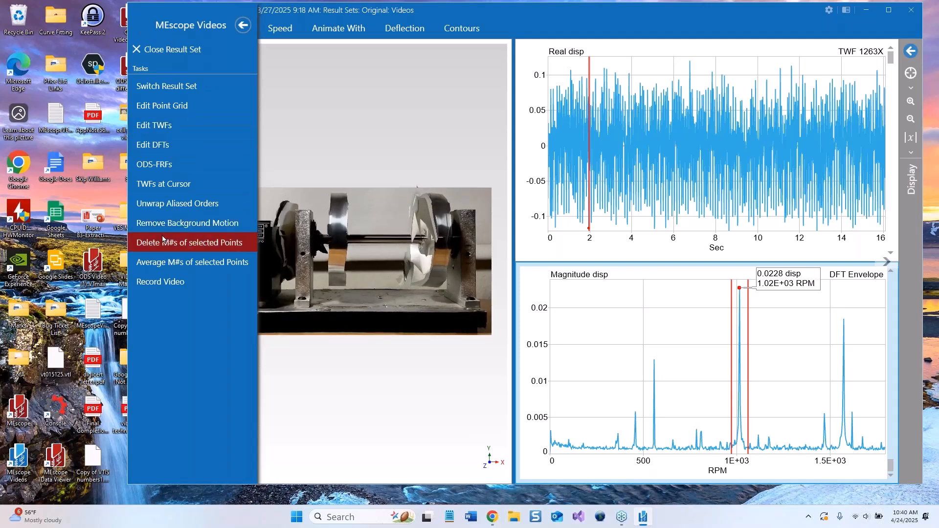
click(179, 205)
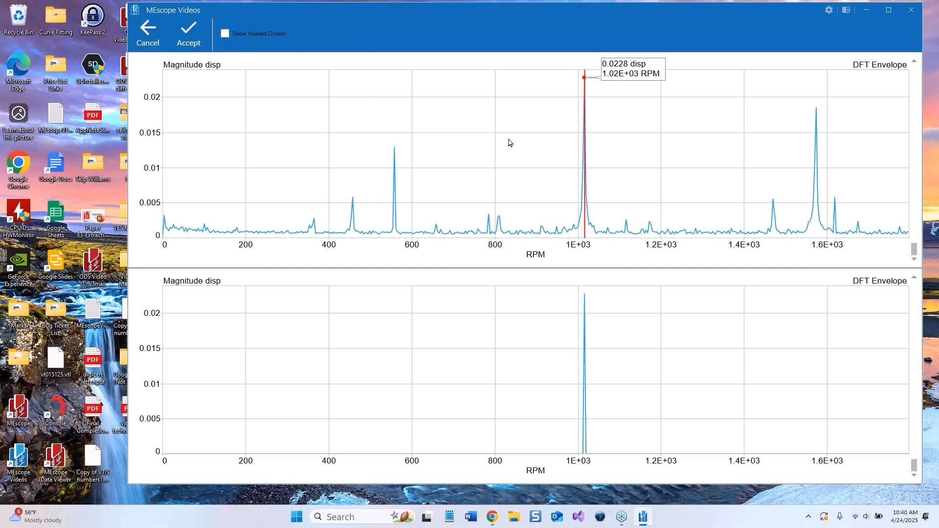
click(582, 151)
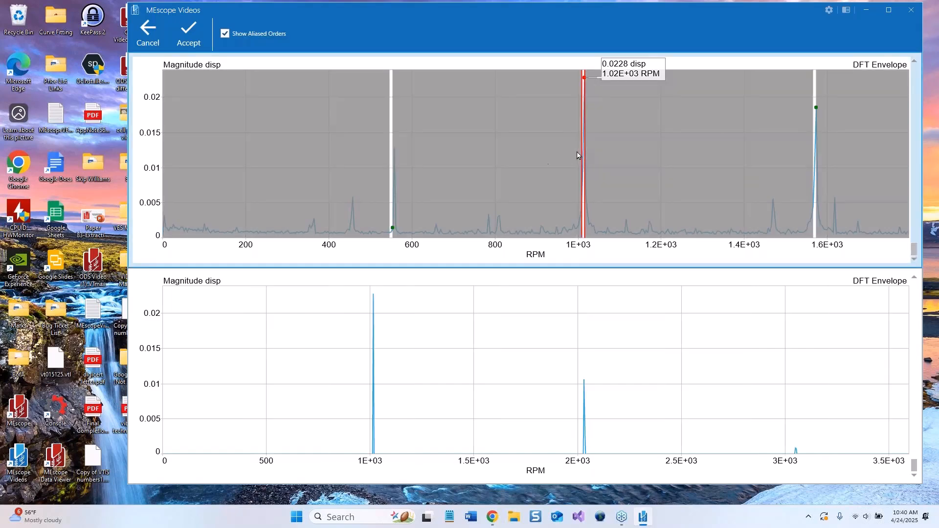
drag(585, 159, 589, 159)
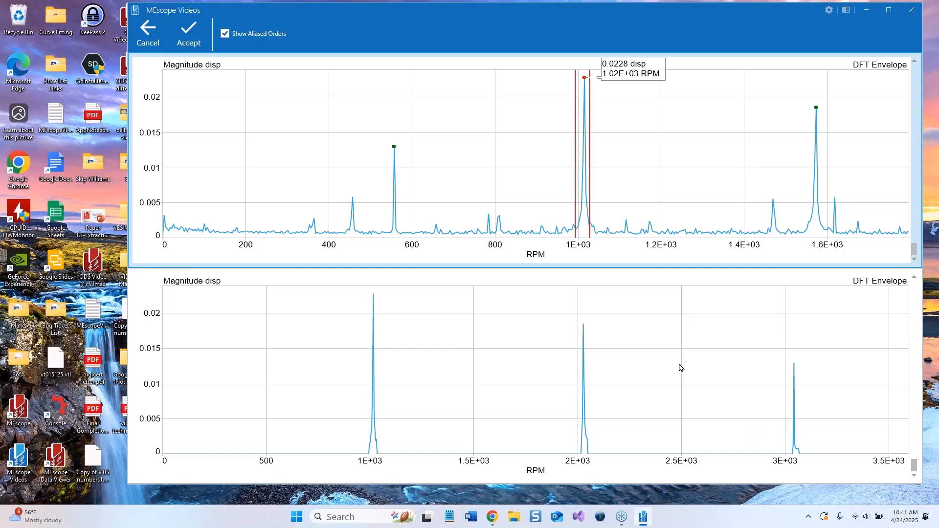
click(188, 33)
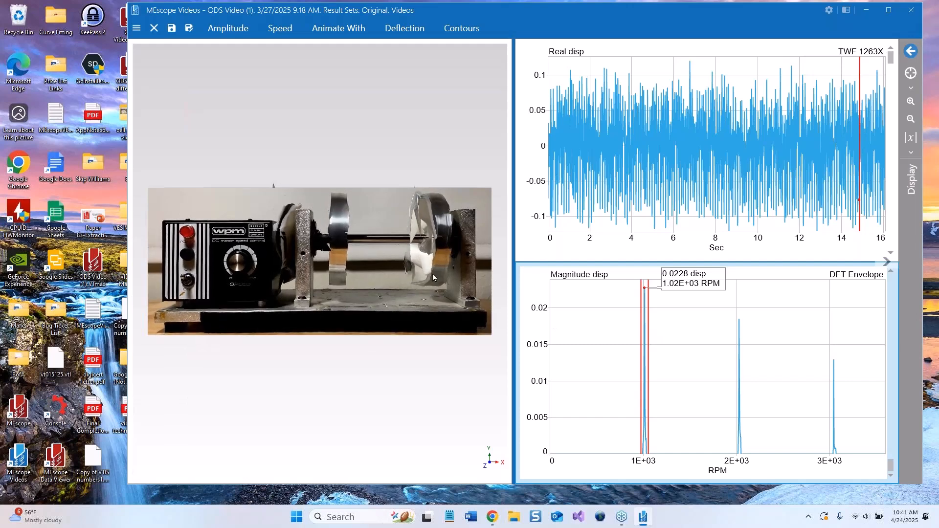
Compare the animated deflection at the 2.03E+03 and 3.04E+03 RPM order peaks, and return to the 1.02E+03 RPM peak.
drag(647, 346, 738, 359)
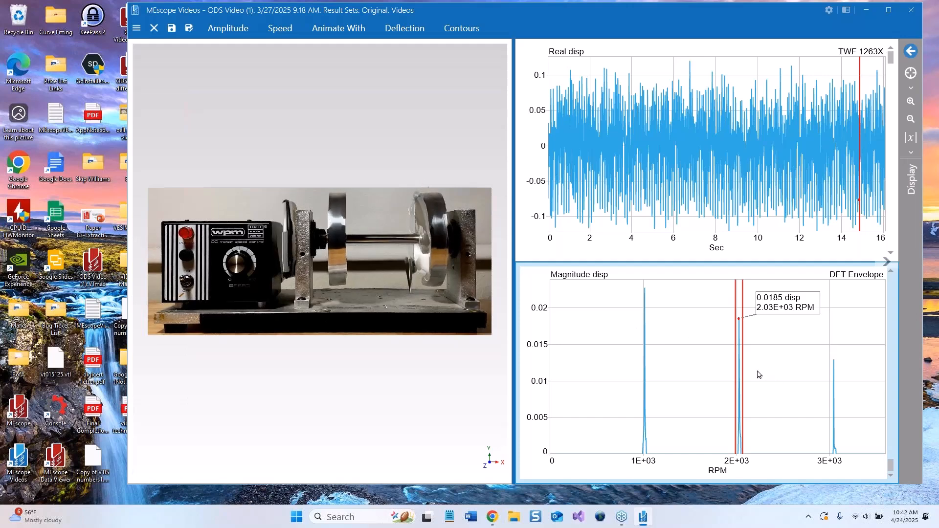
drag(748, 381, 833, 396)
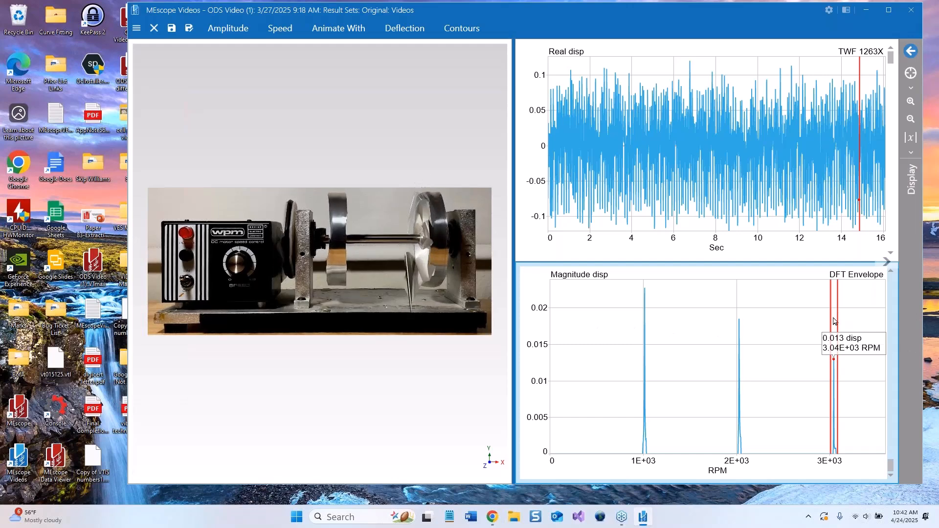
drag(834, 321, 644, 341)
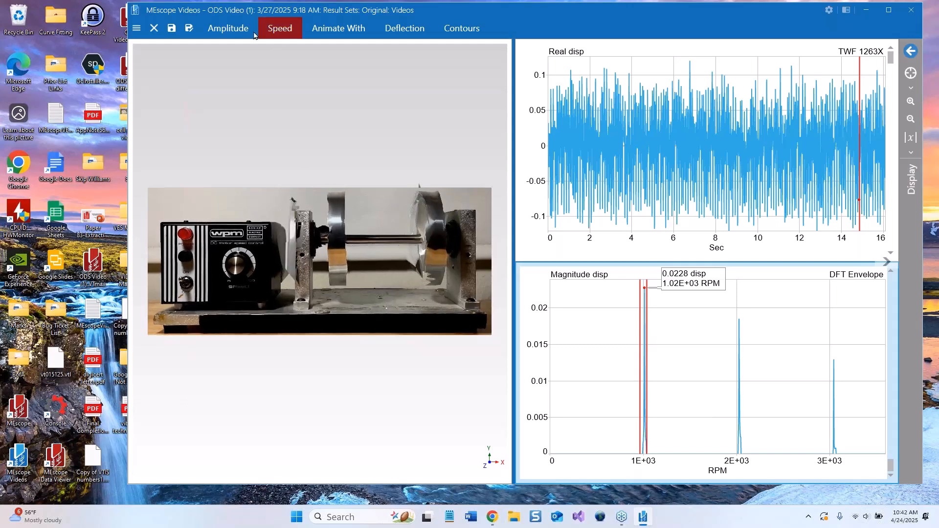
Try several lower animation amplitudes for the 1.02E+03 RPM deflection and settle on 5.
click(228, 27)
click(295, 56)
click(293, 55)
click(288, 53)
click(285, 53)
click(286, 53)
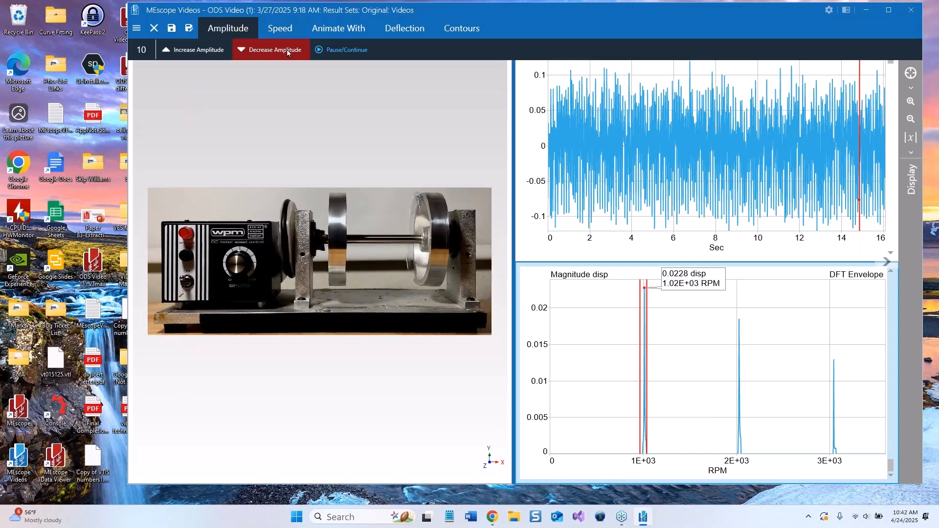
click(202, 51)
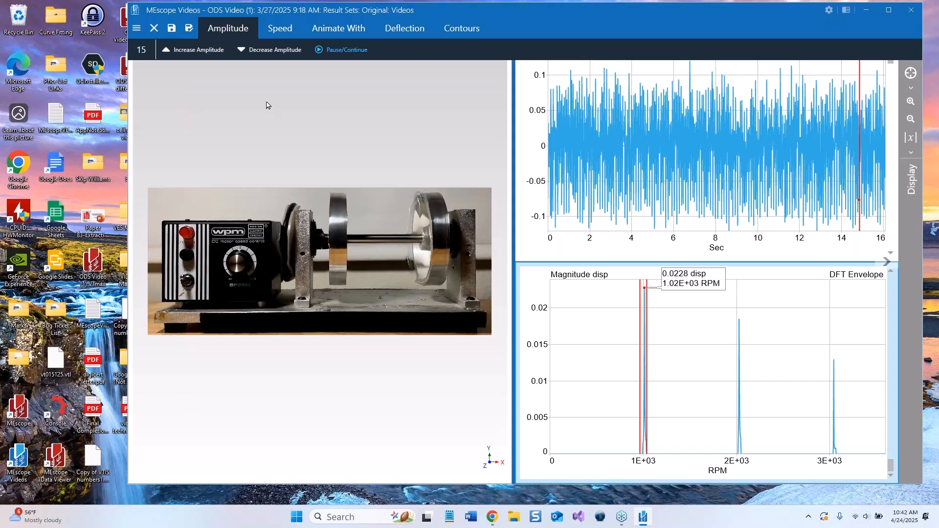
click(256, 54)
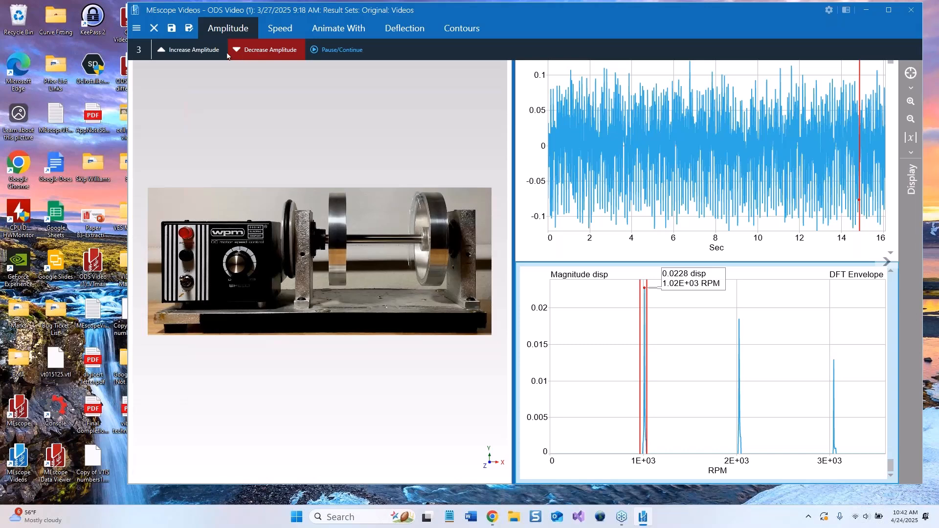
click(204, 53)
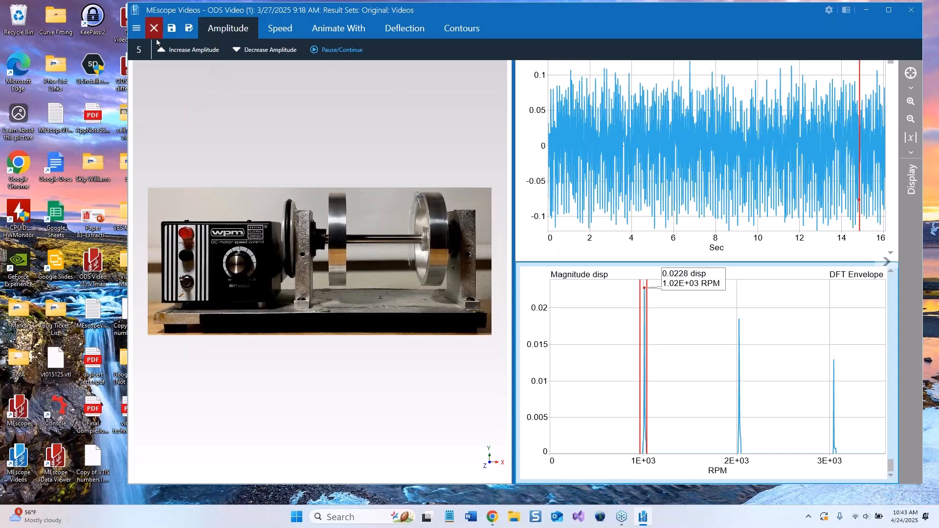
Start the ODS-FRFs calculation and review the Windowing and Reference Direction options.
click(136, 28)
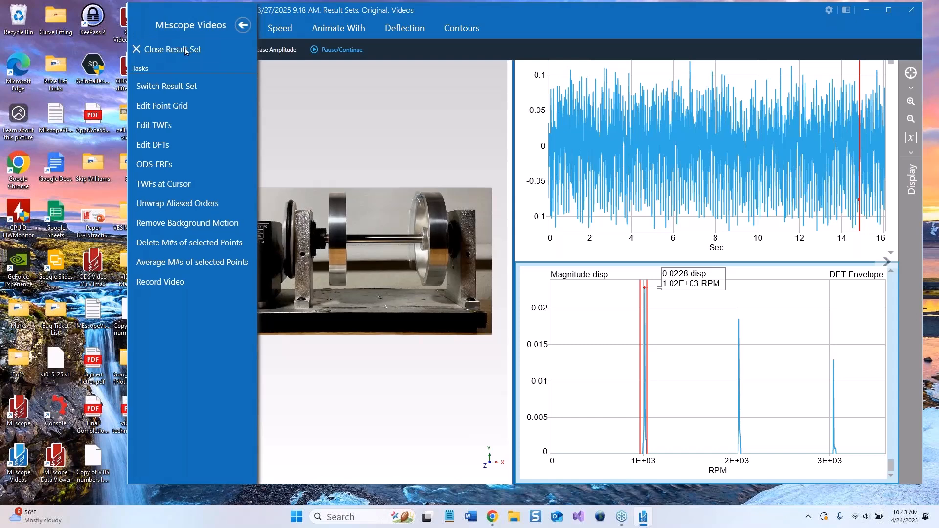
click(154, 165)
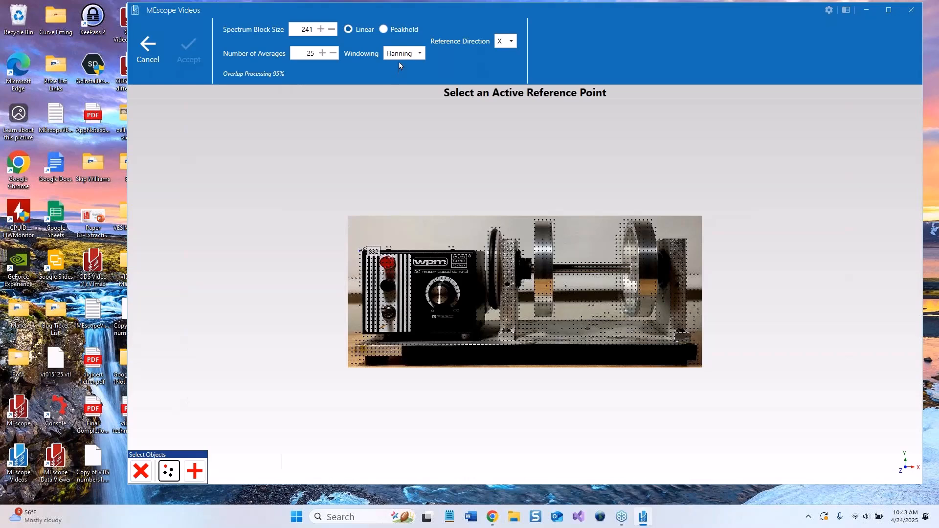
click(420, 54)
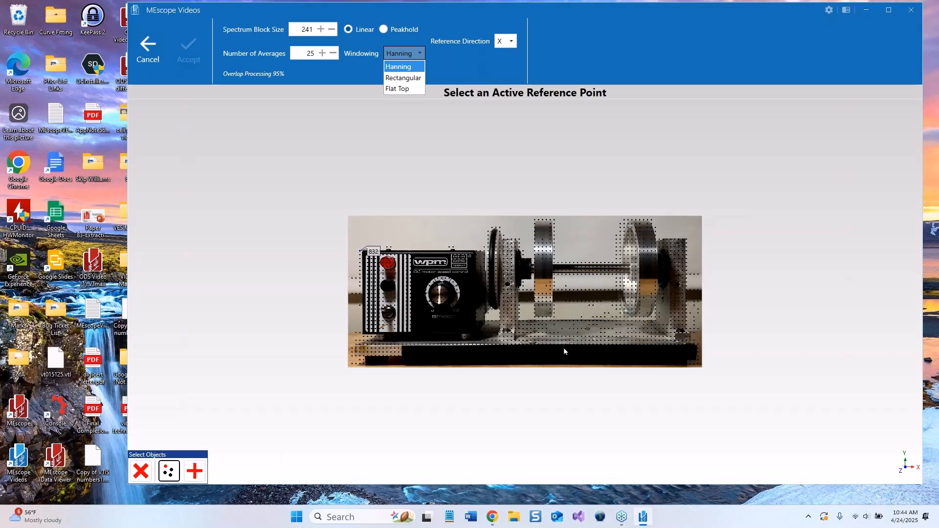
click(513, 43)
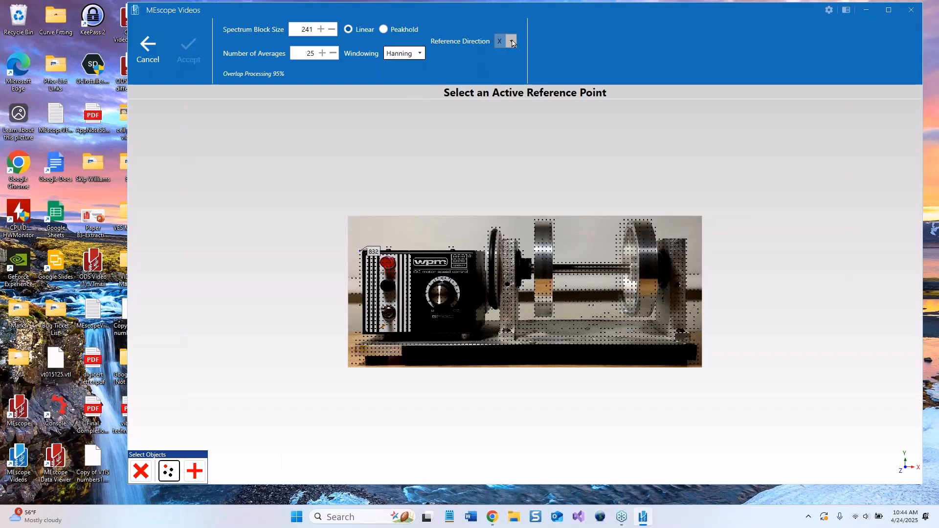
click(512, 43)
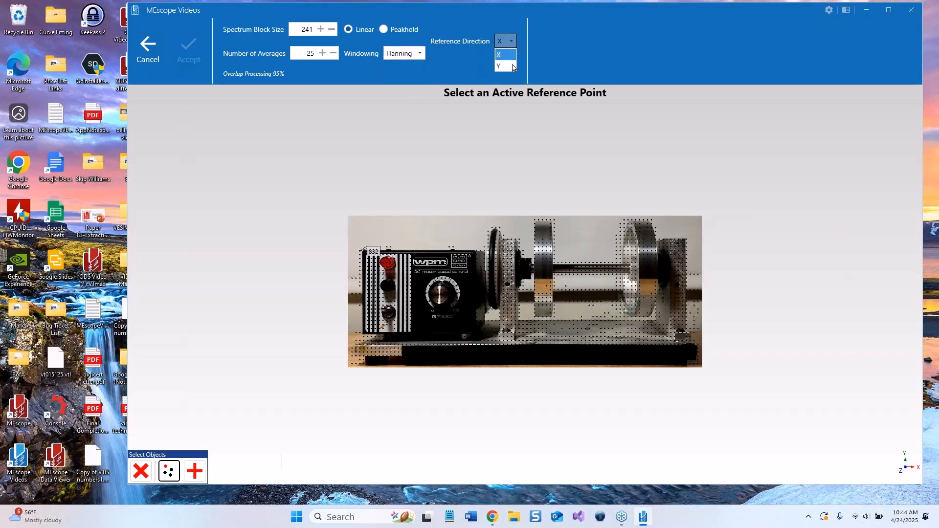